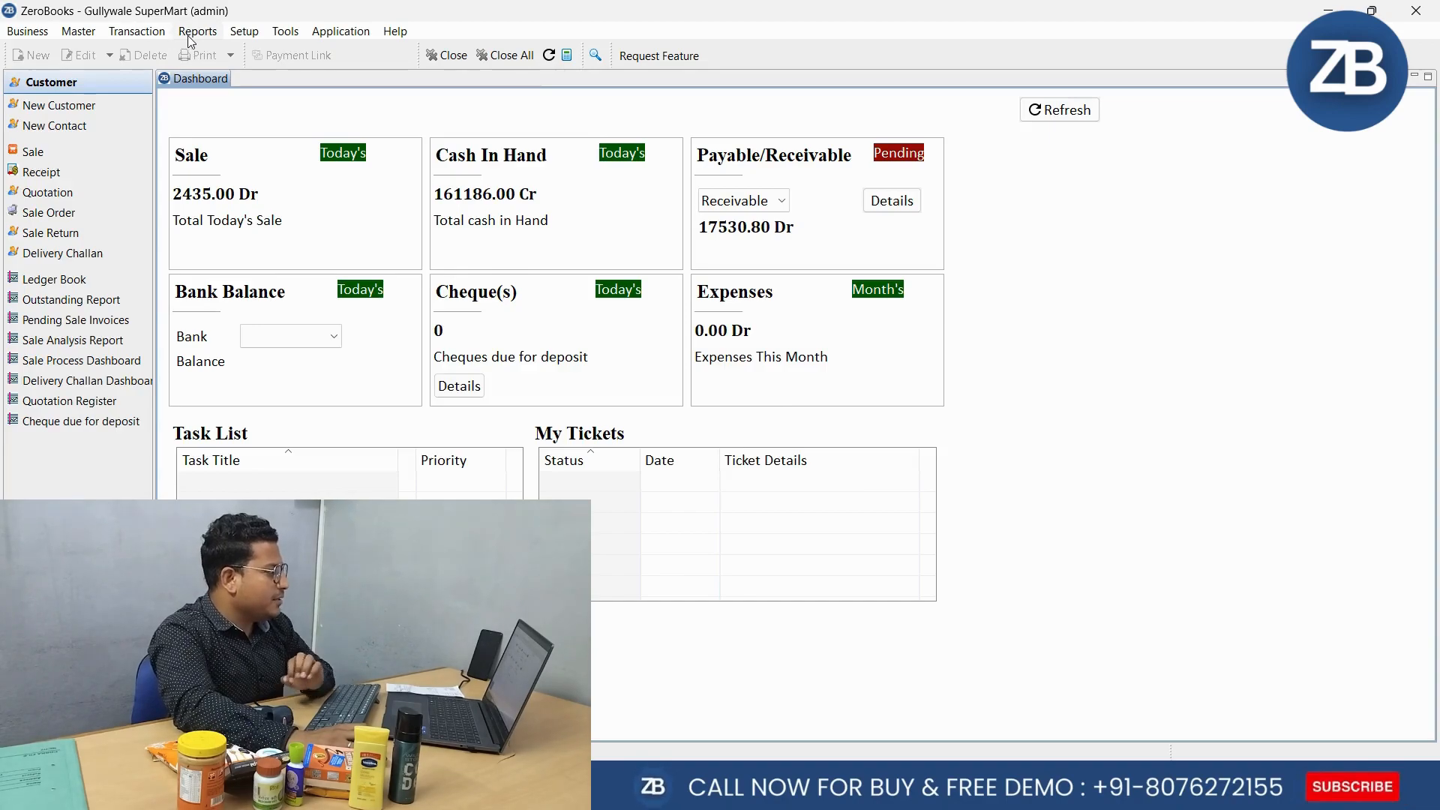
# - Open the Day Book report, review its entries down to the end of the list, and close it
pyautogui.hotkey('ctrl', 'd')
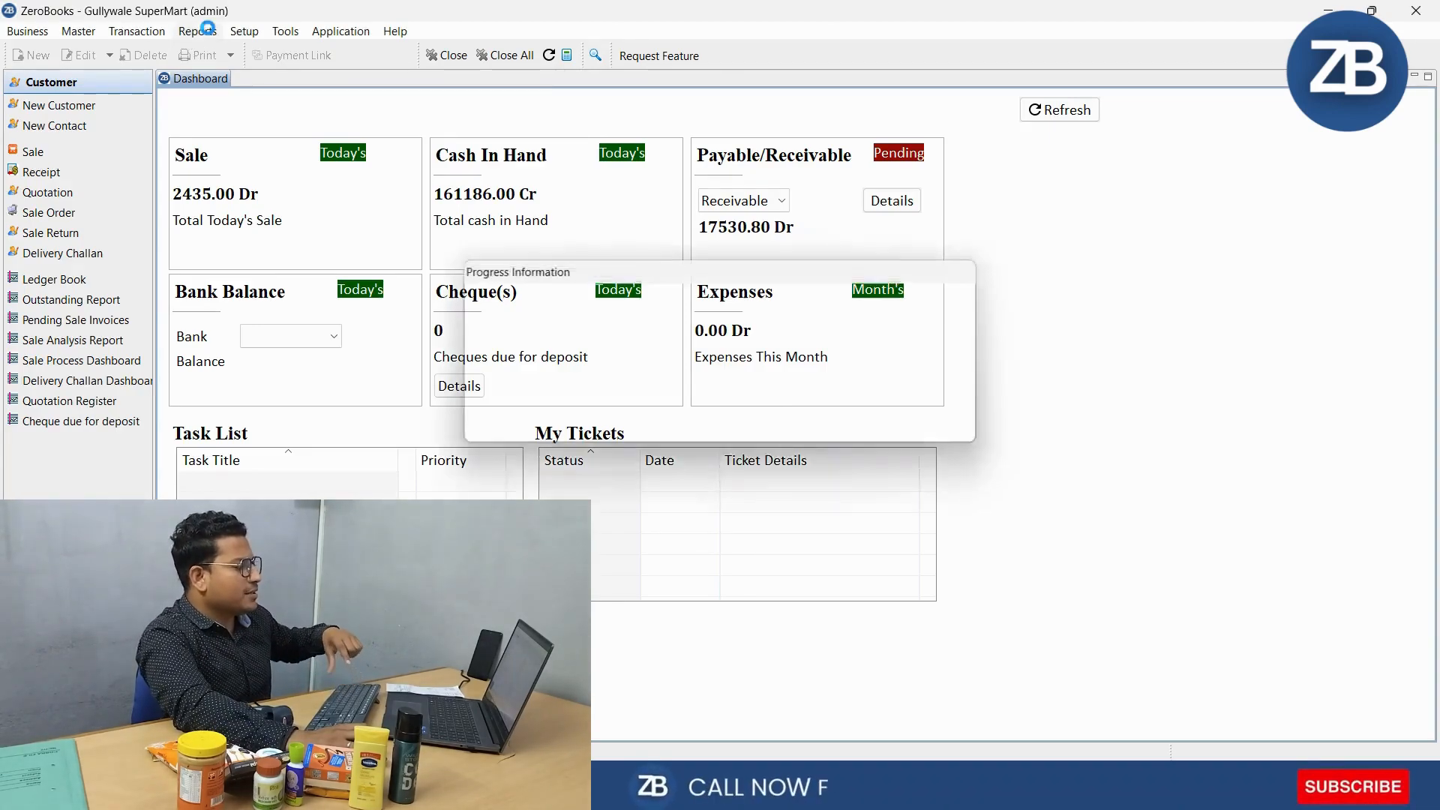
pyautogui.moveTo(1421, 292); pyautogui.dragTo(1408, 609)
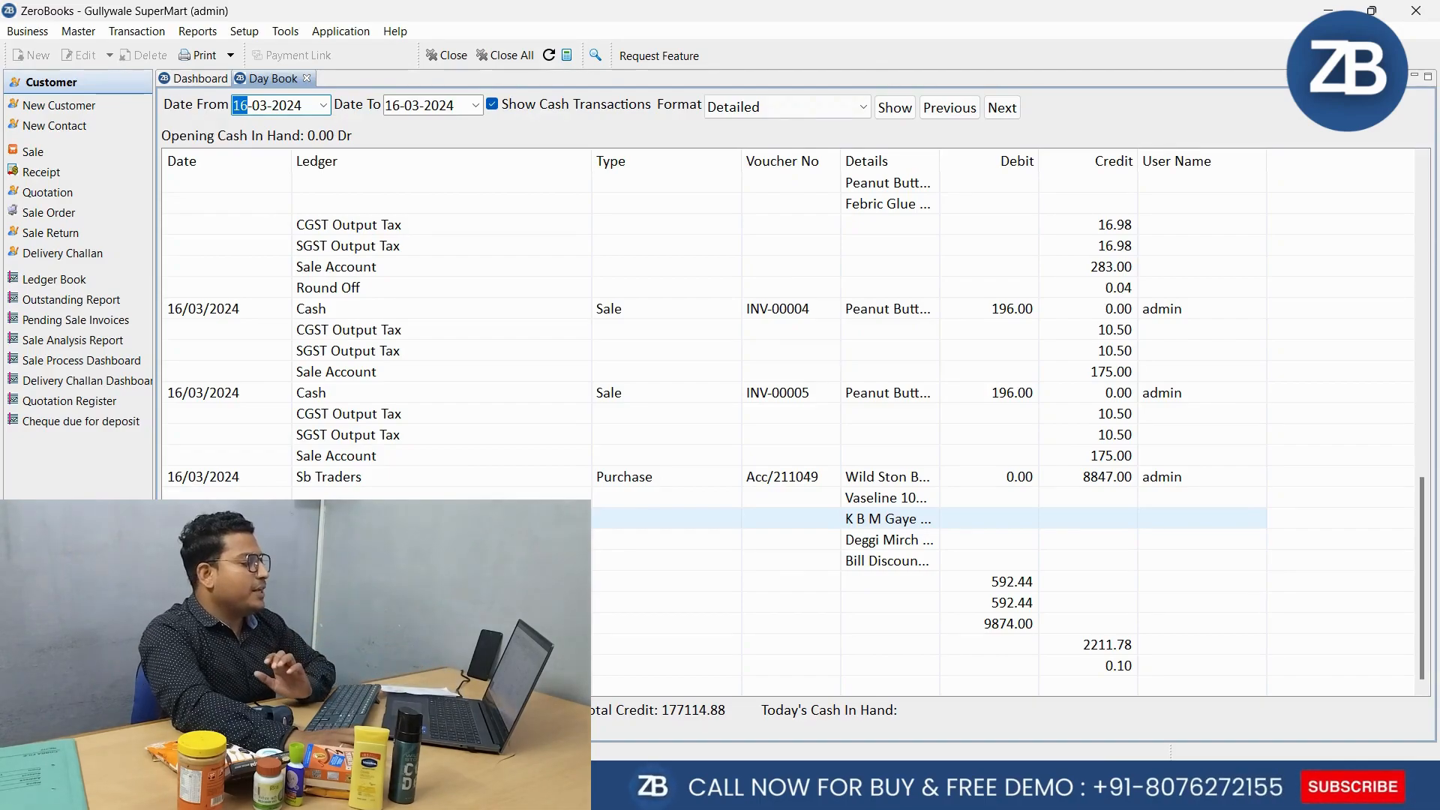
pyautogui.click(307, 78)
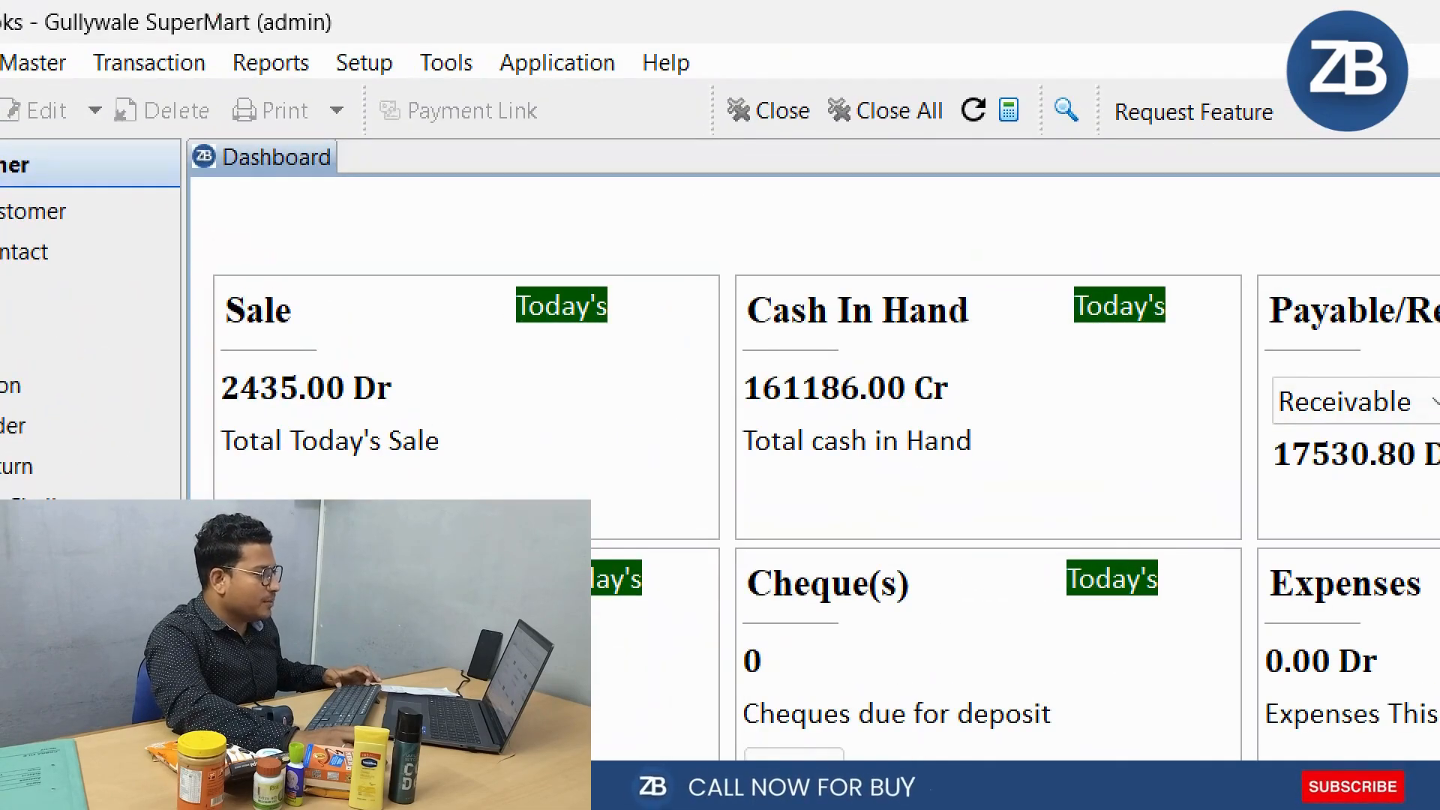
# - Show the Ledger Book for Sb Traders to check the outstanding balance, then close the report
pyautogui.click(271, 63)
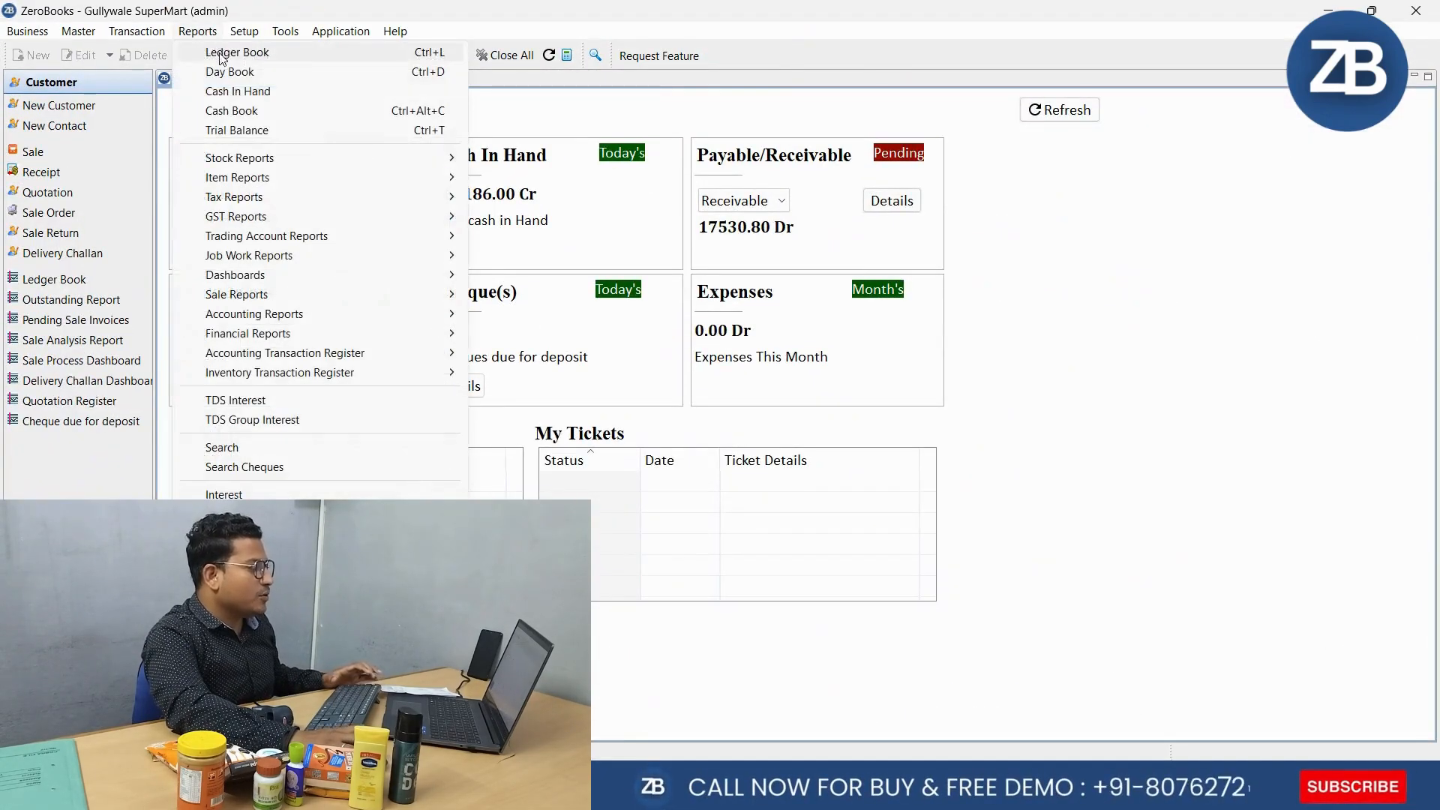
pyautogui.click(219, 53)
pyautogui.write('sb')
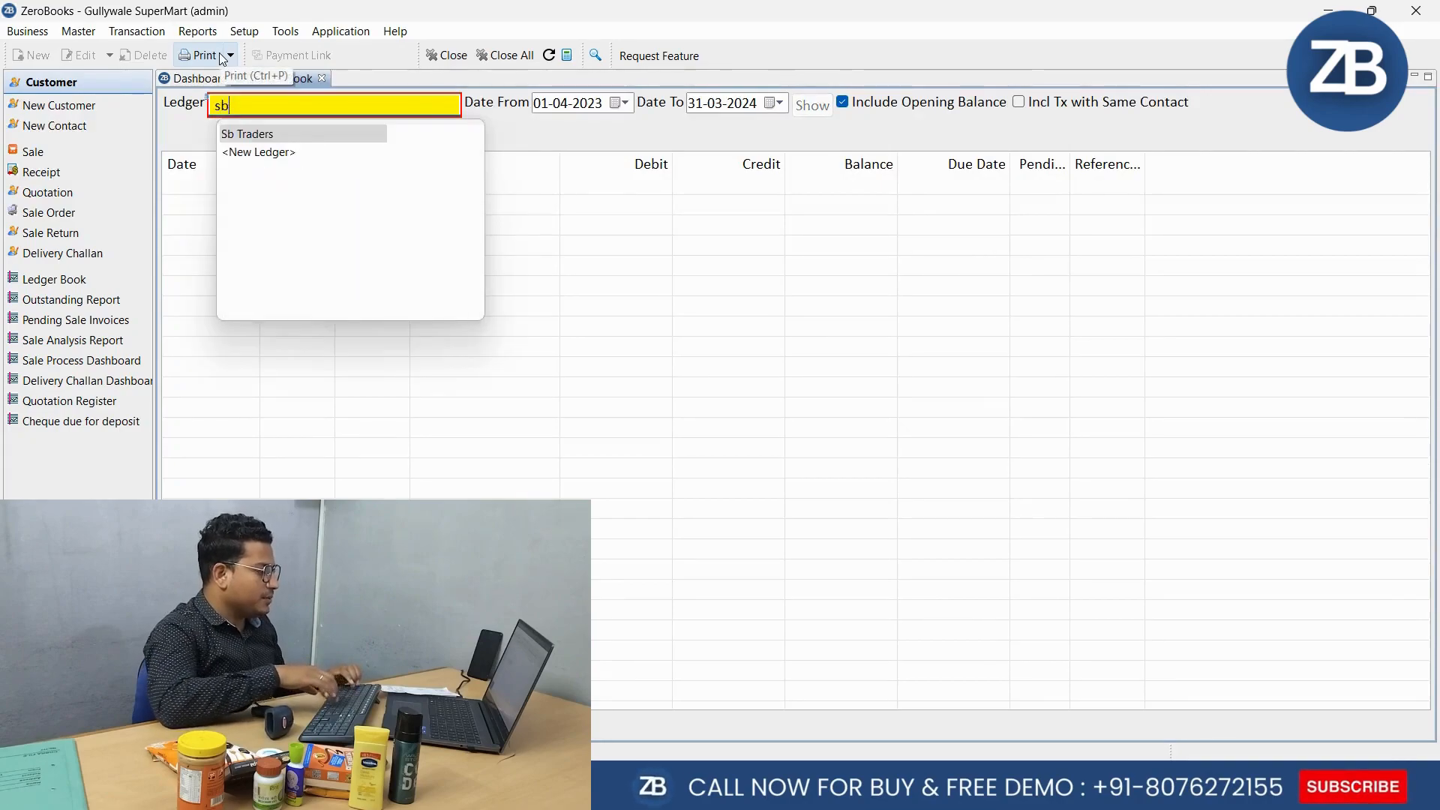
pyautogui.press('Return')
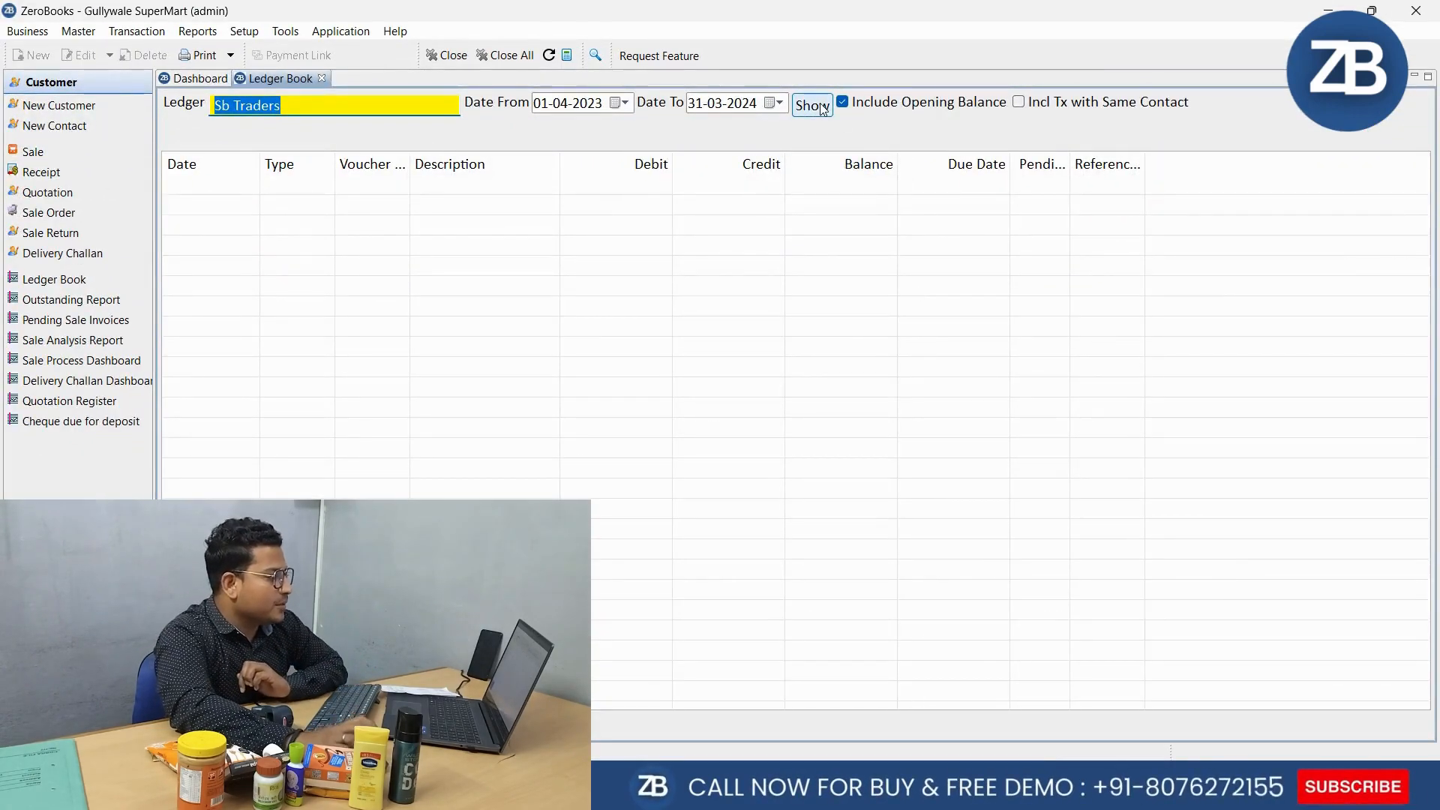
pyautogui.click(822, 109)
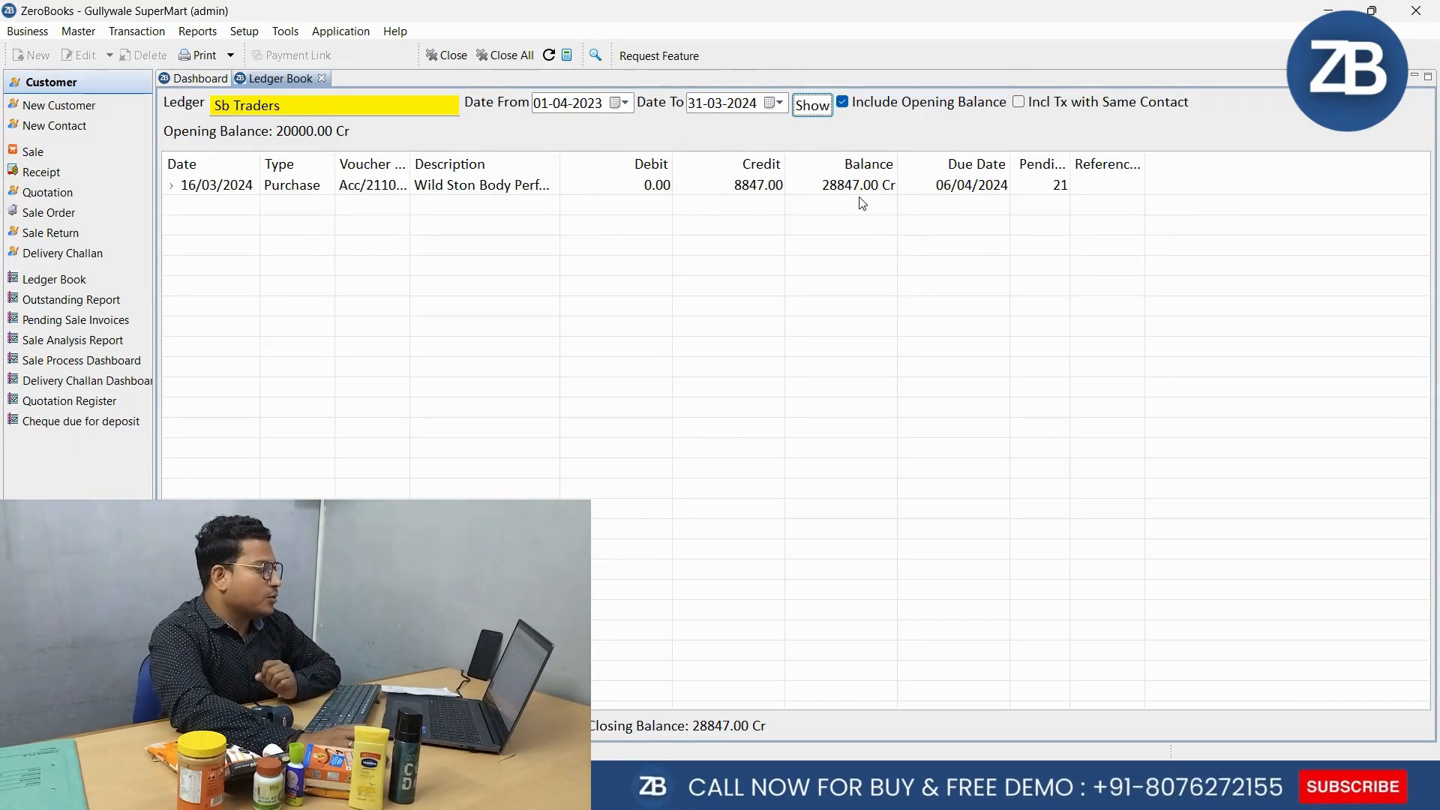
pyautogui.click(322, 79)
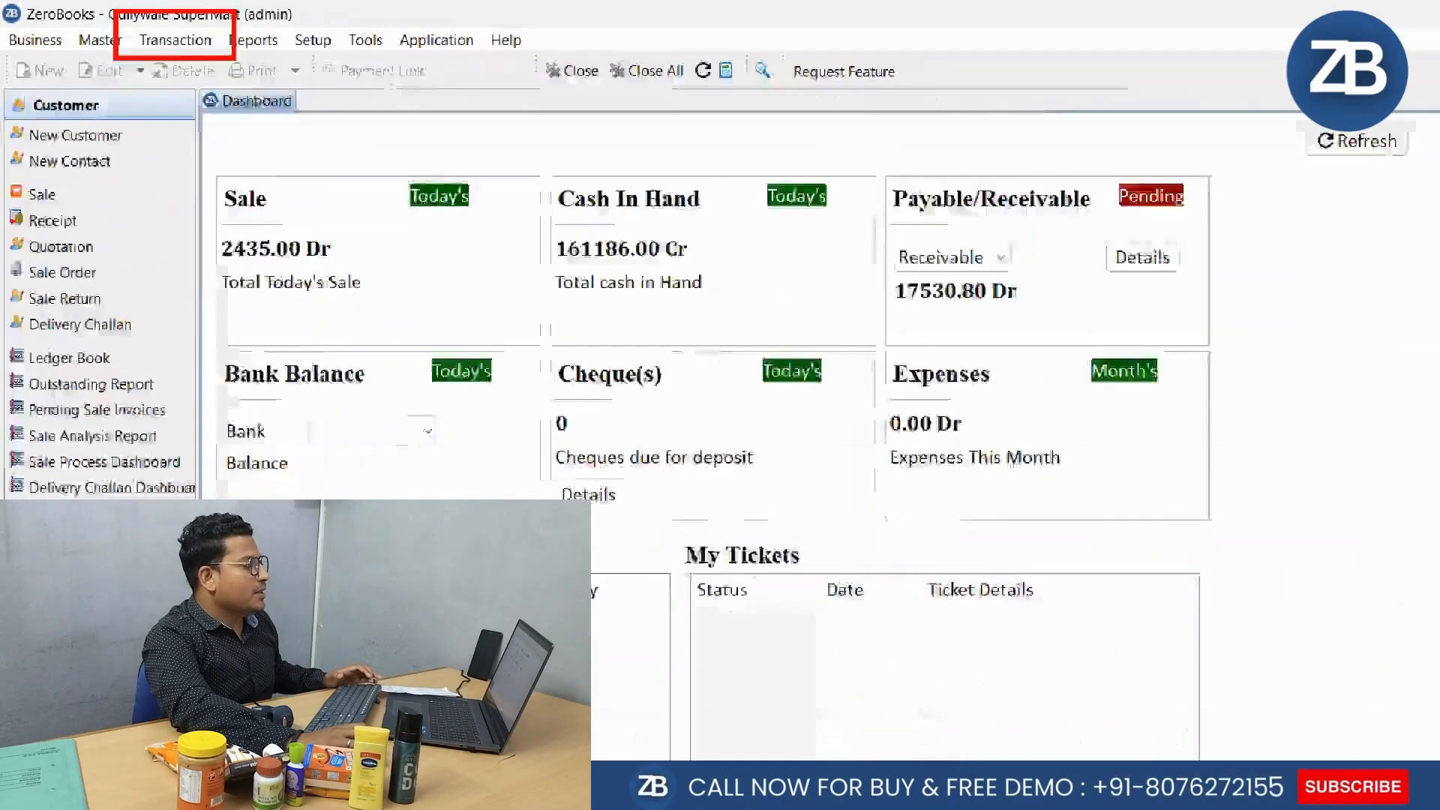
# - Create a new payment voucher and set its date to 15-03-2024
pyautogui.click(137, 31)
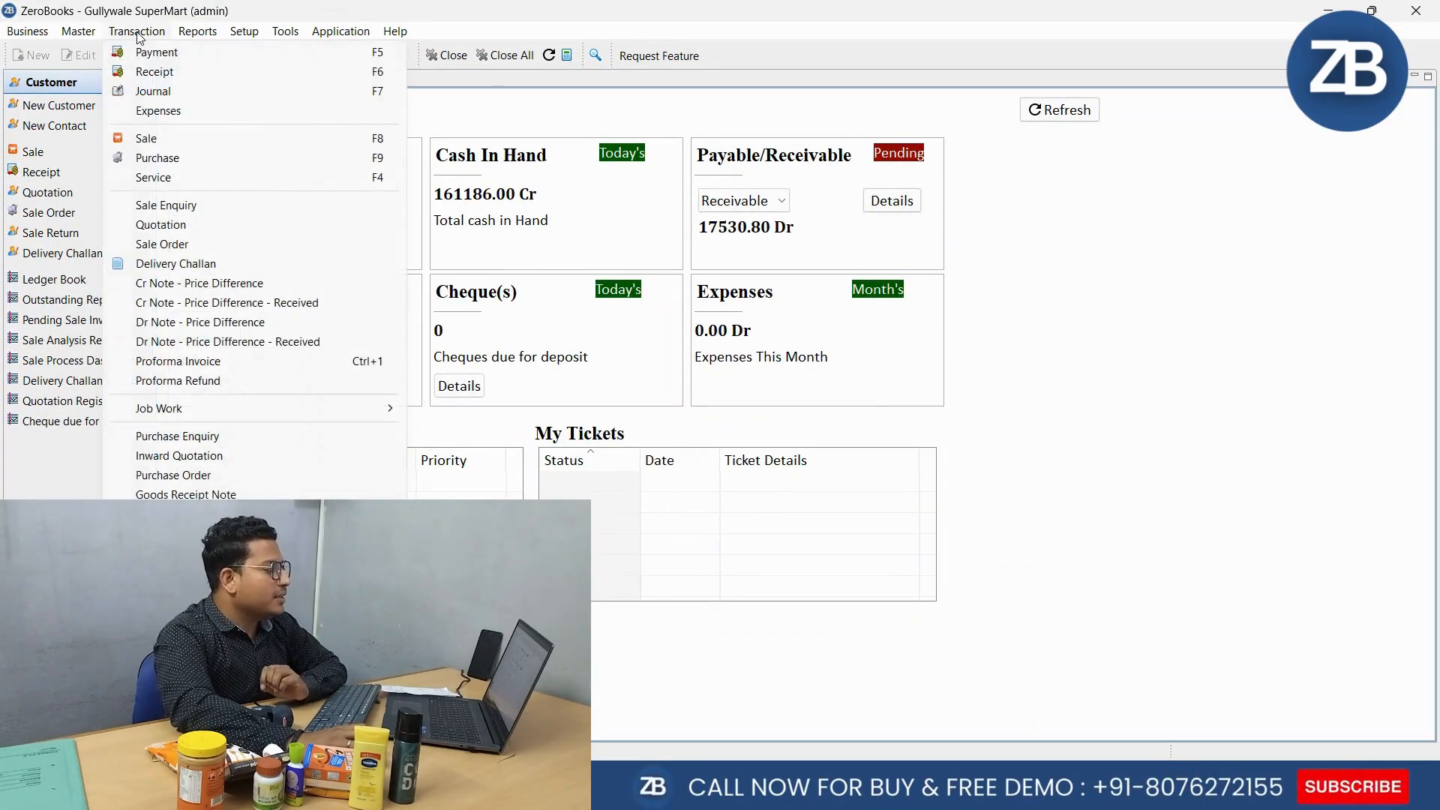
pyautogui.click(177, 52)
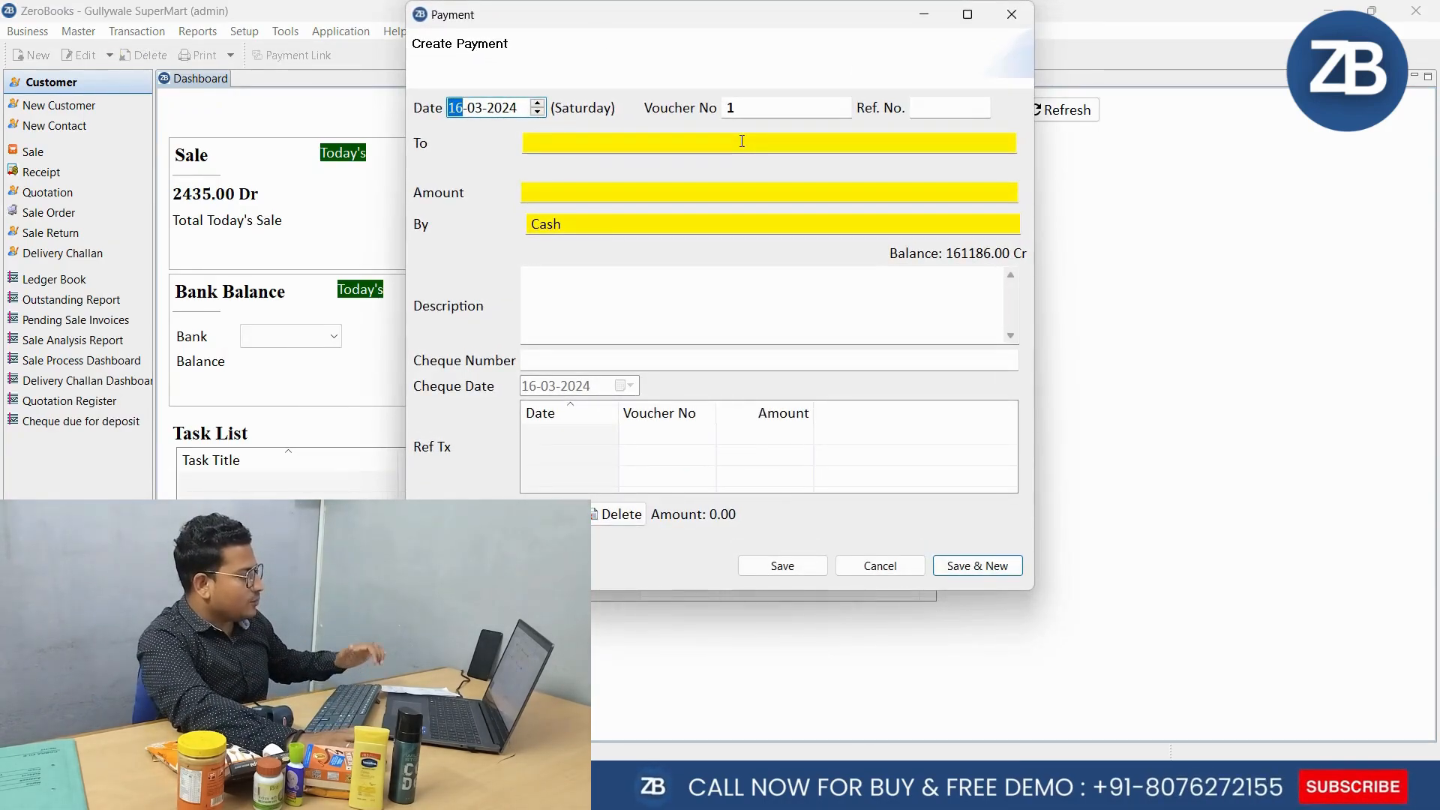
pyautogui.press('Escape')
pyautogui.press('F5')
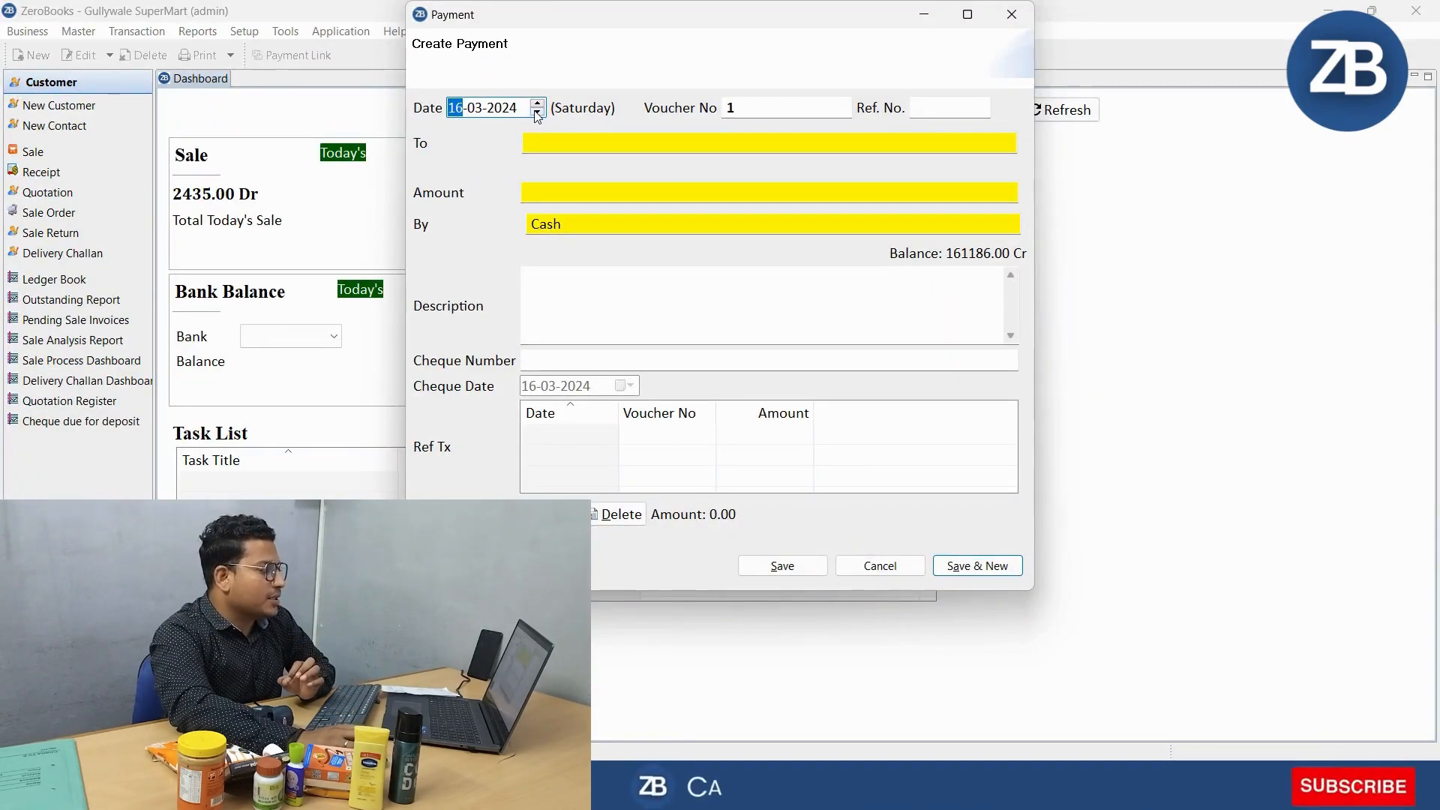
pyautogui.click(538, 113)
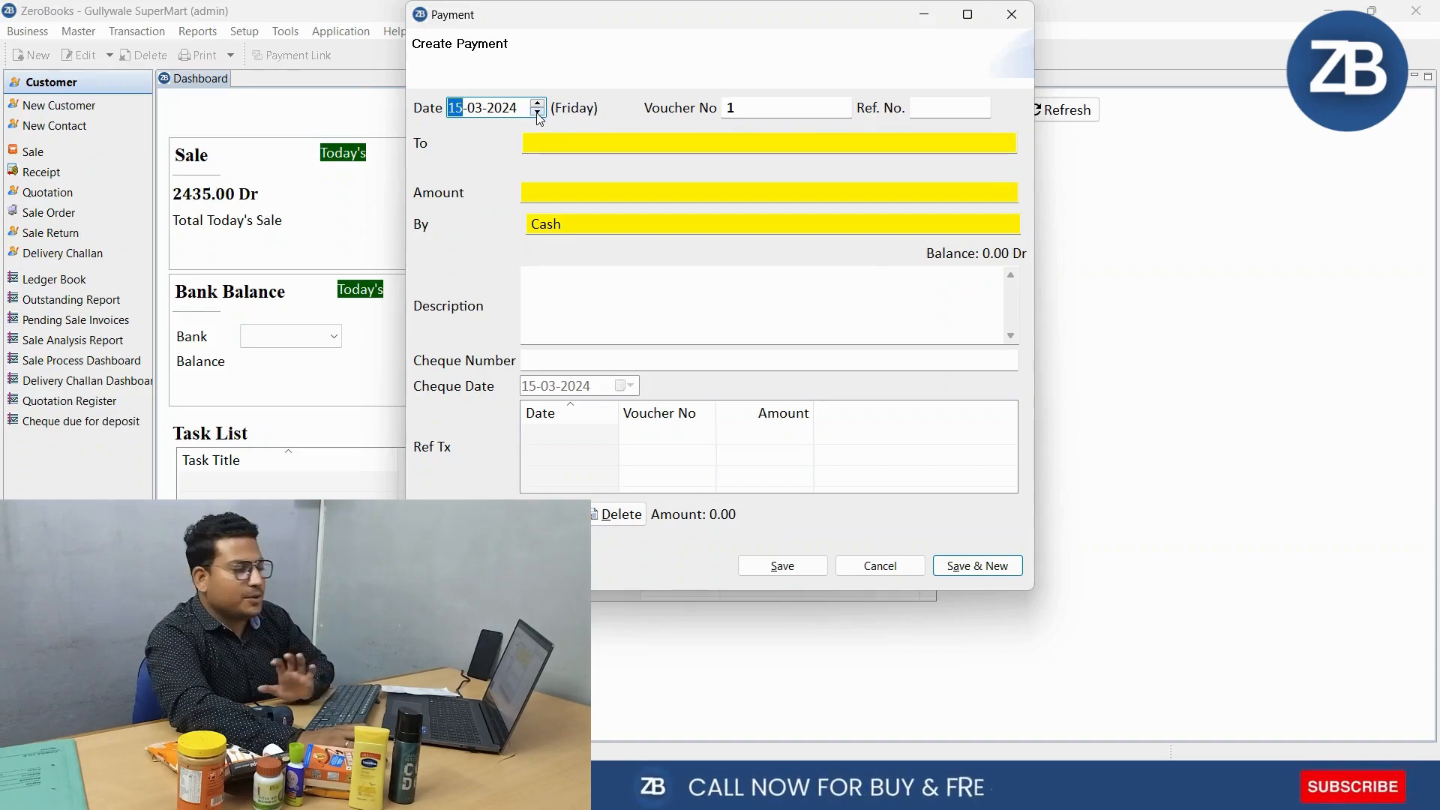
pyautogui.click(765, 104)
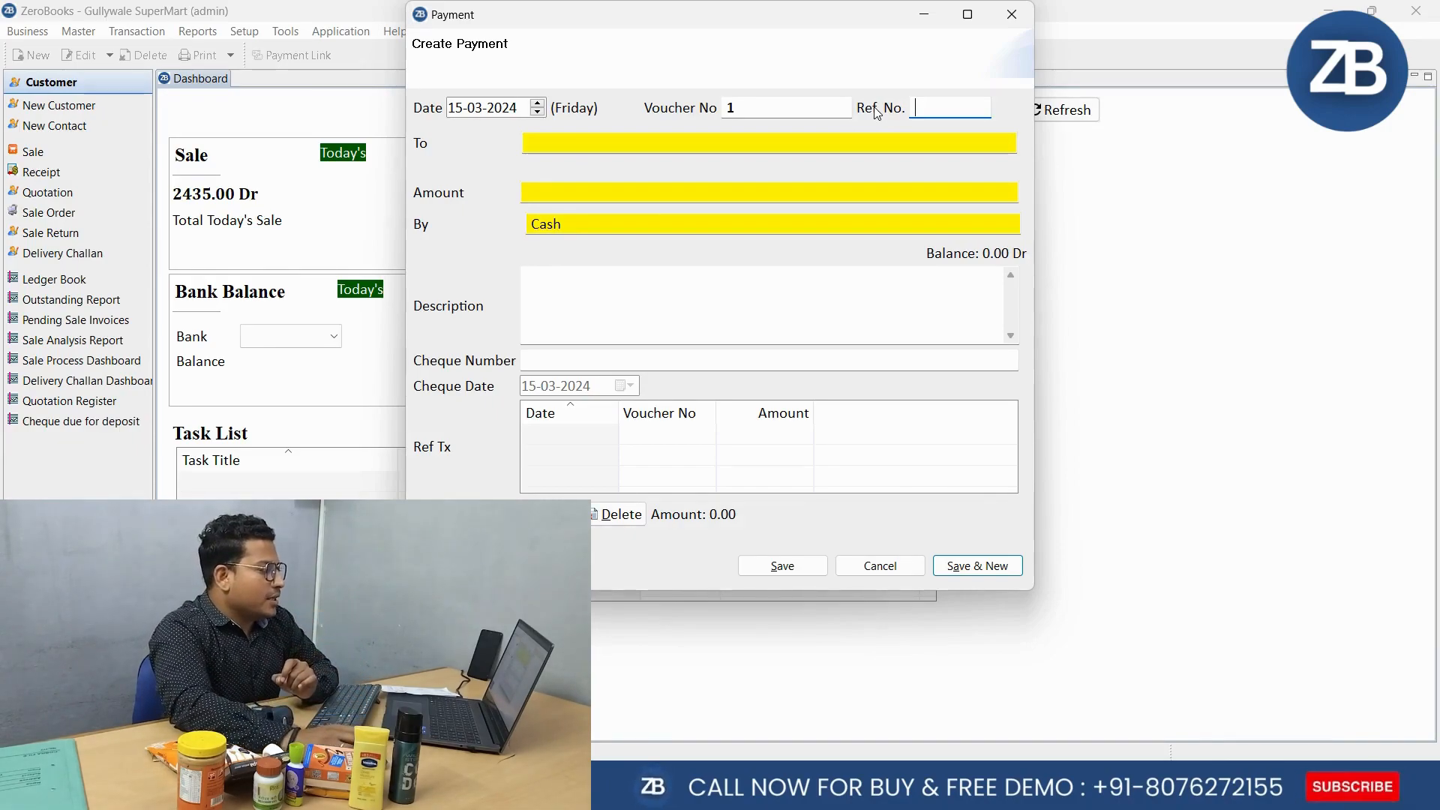
# - Make the payment out to Sb Traders with an amount of 12000
pyautogui.click(790, 145)
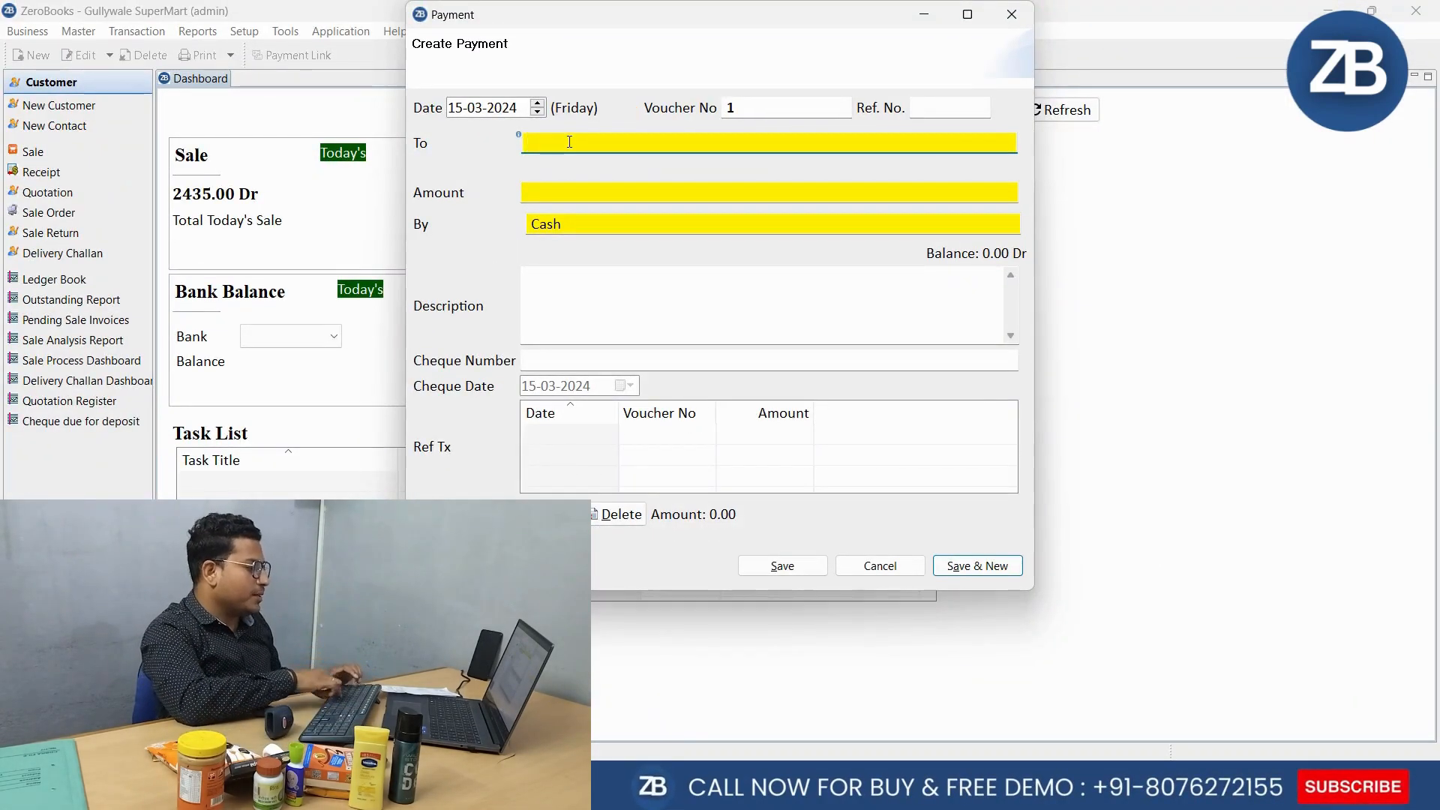
pyautogui.write('sb')
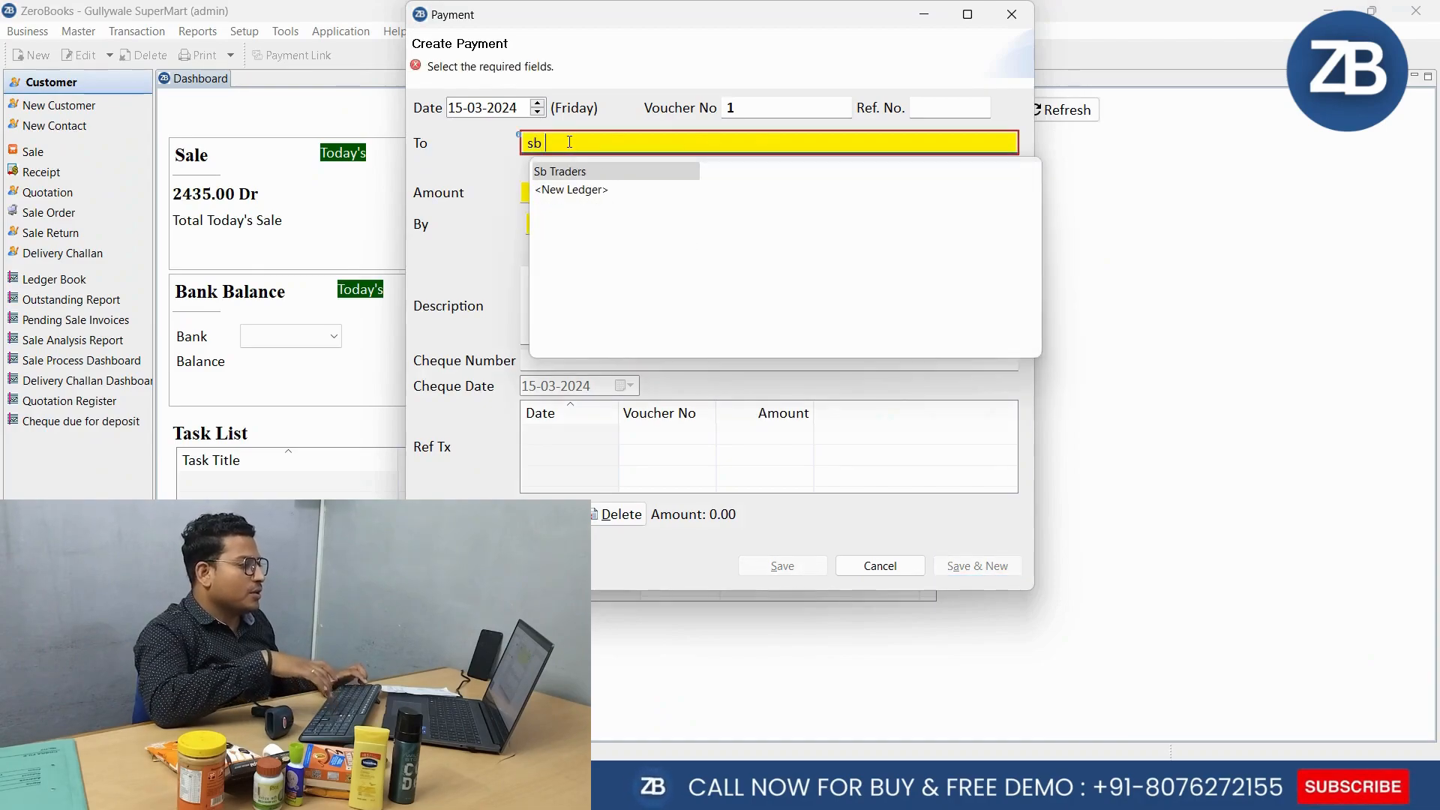
pyautogui.press('Return')
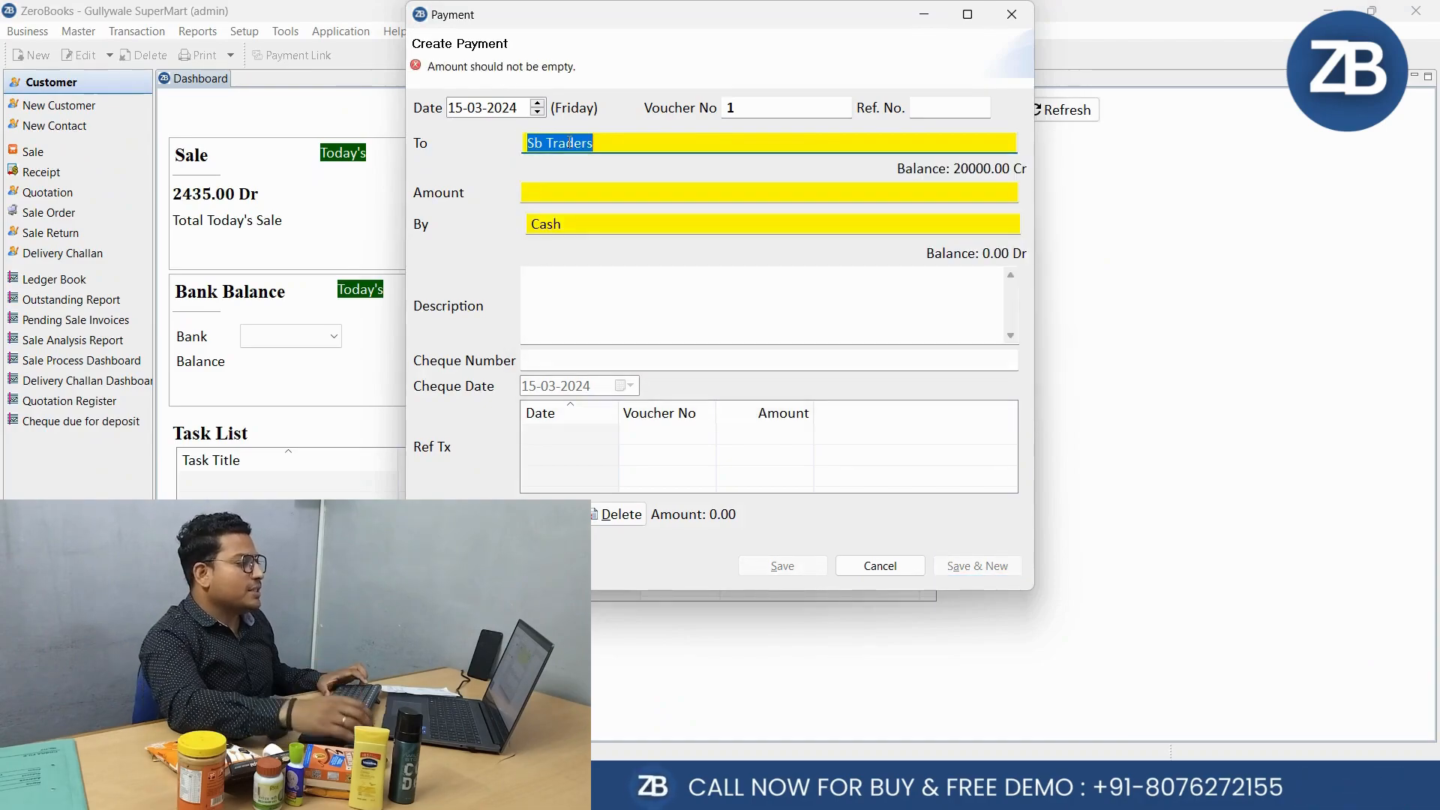
pyautogui.press('Return')
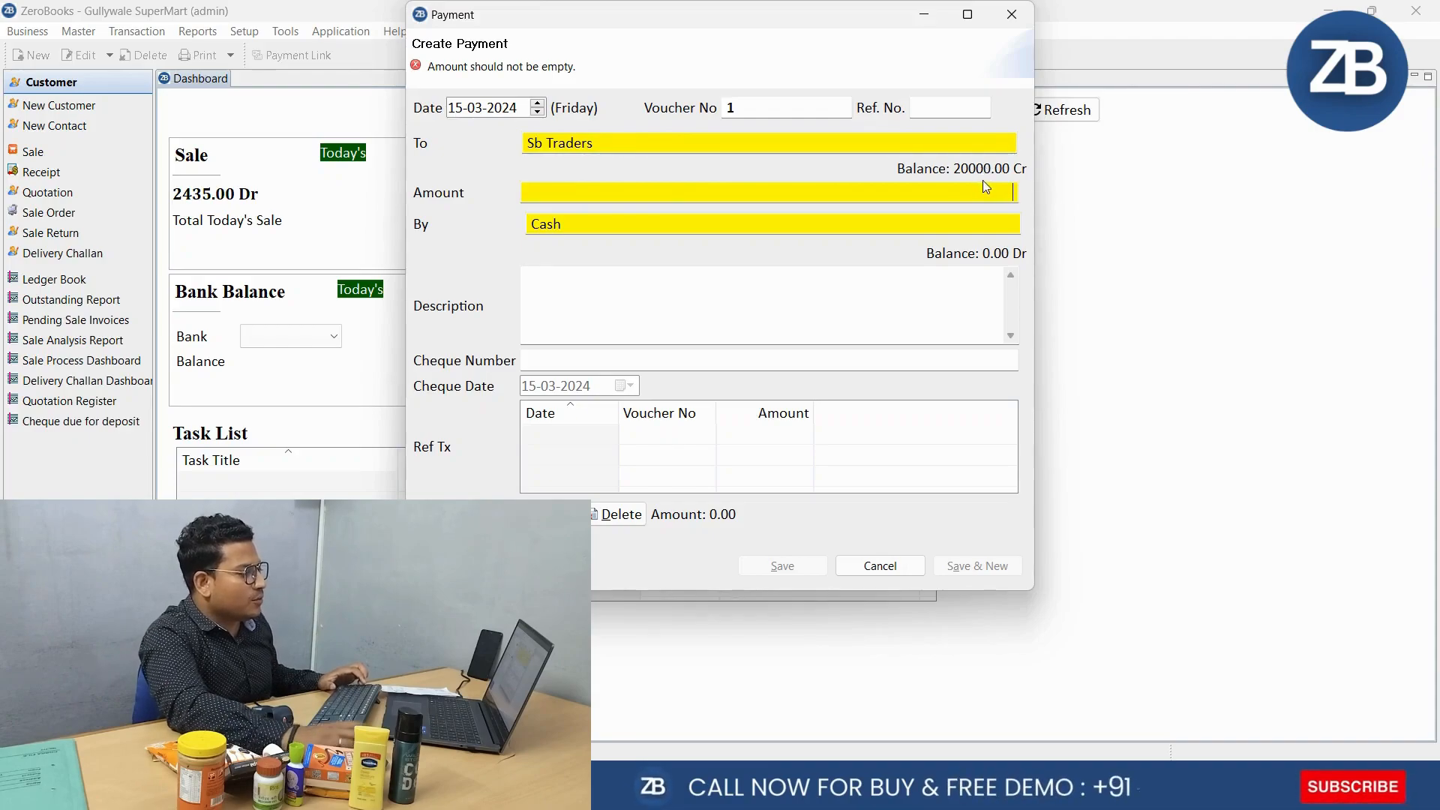
pyautogui.write('120')
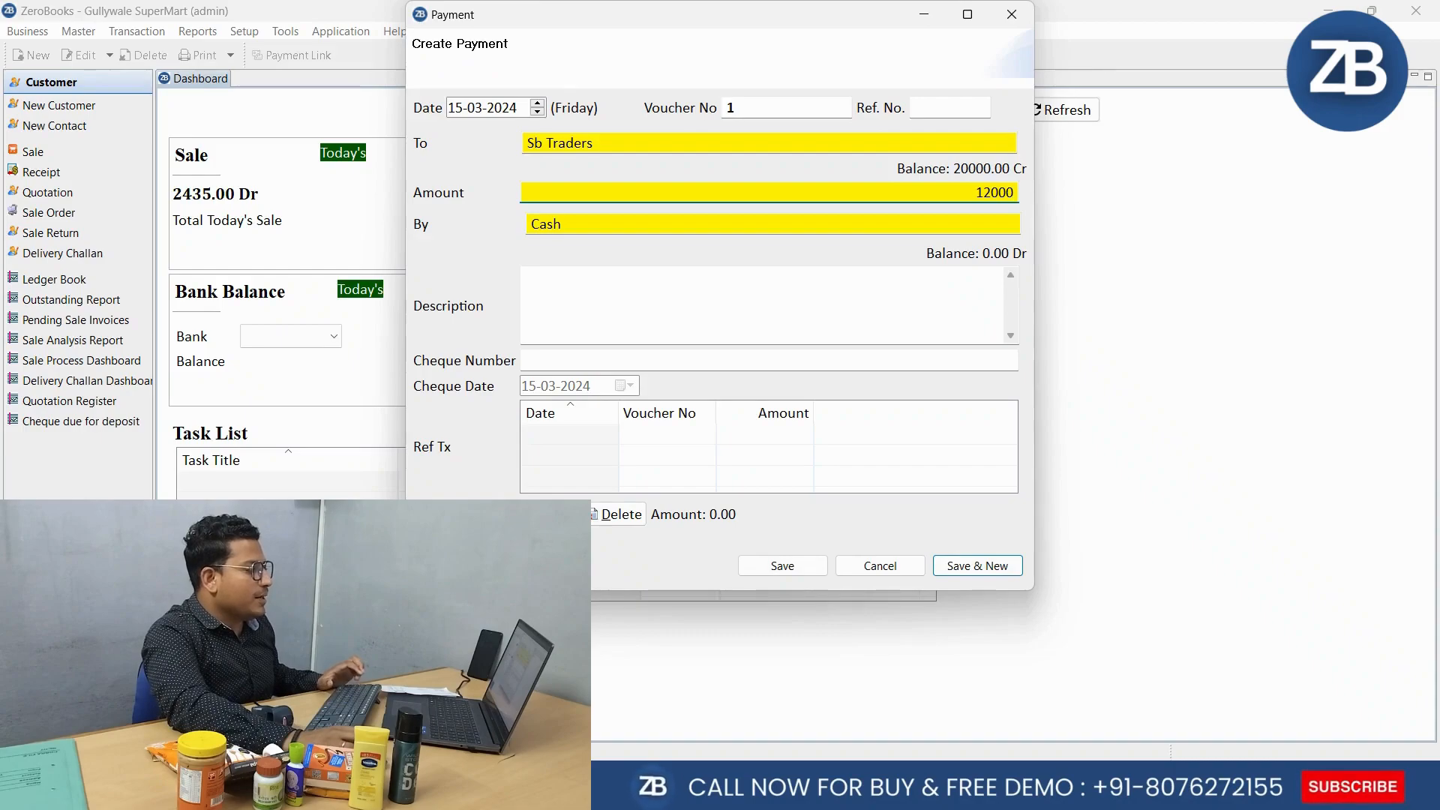
pyautogui.write('00')
pyautogui.press('Return')
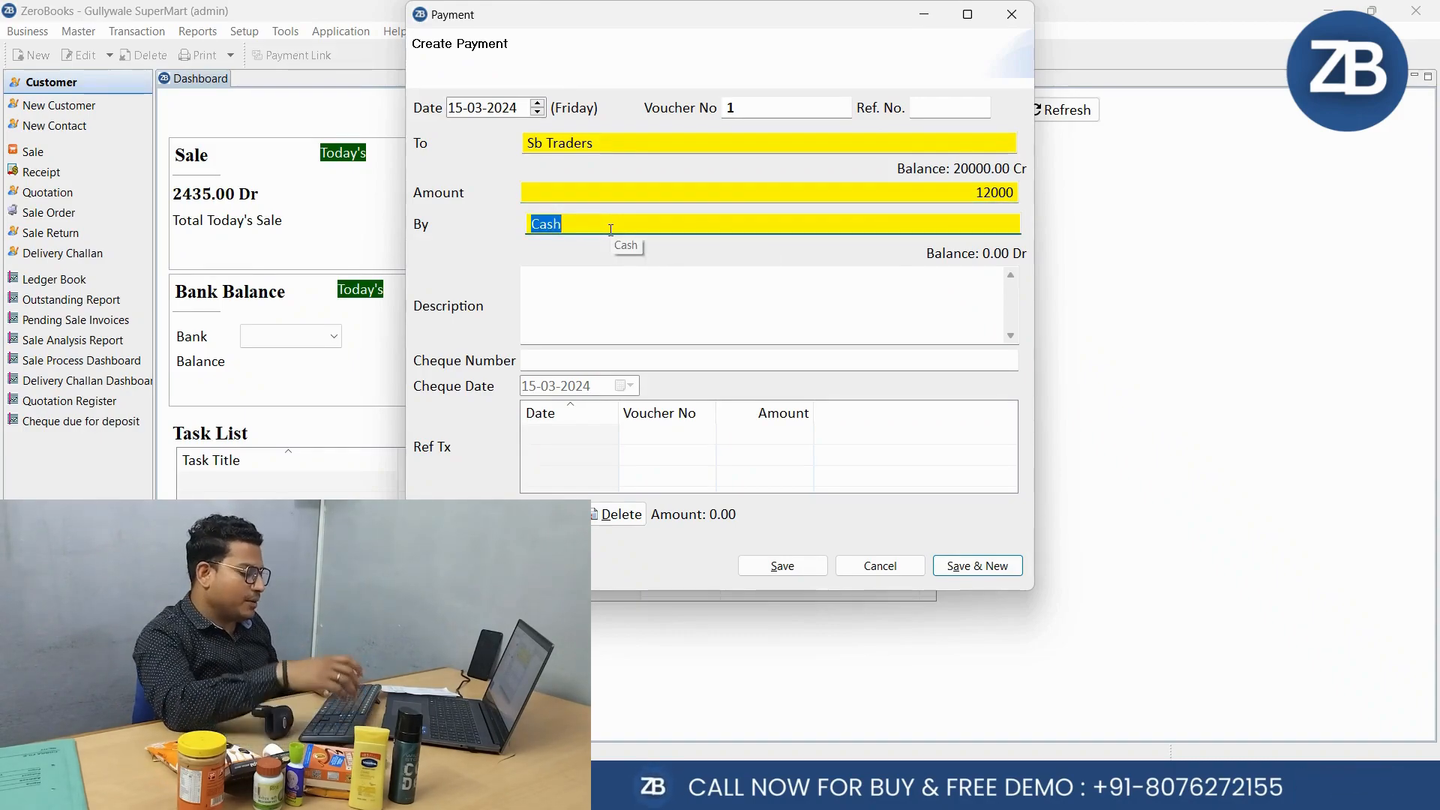
# - Review the available payment ledgers and choose Cash as the one the payment is made by
pyautogui.press('BackSpace')
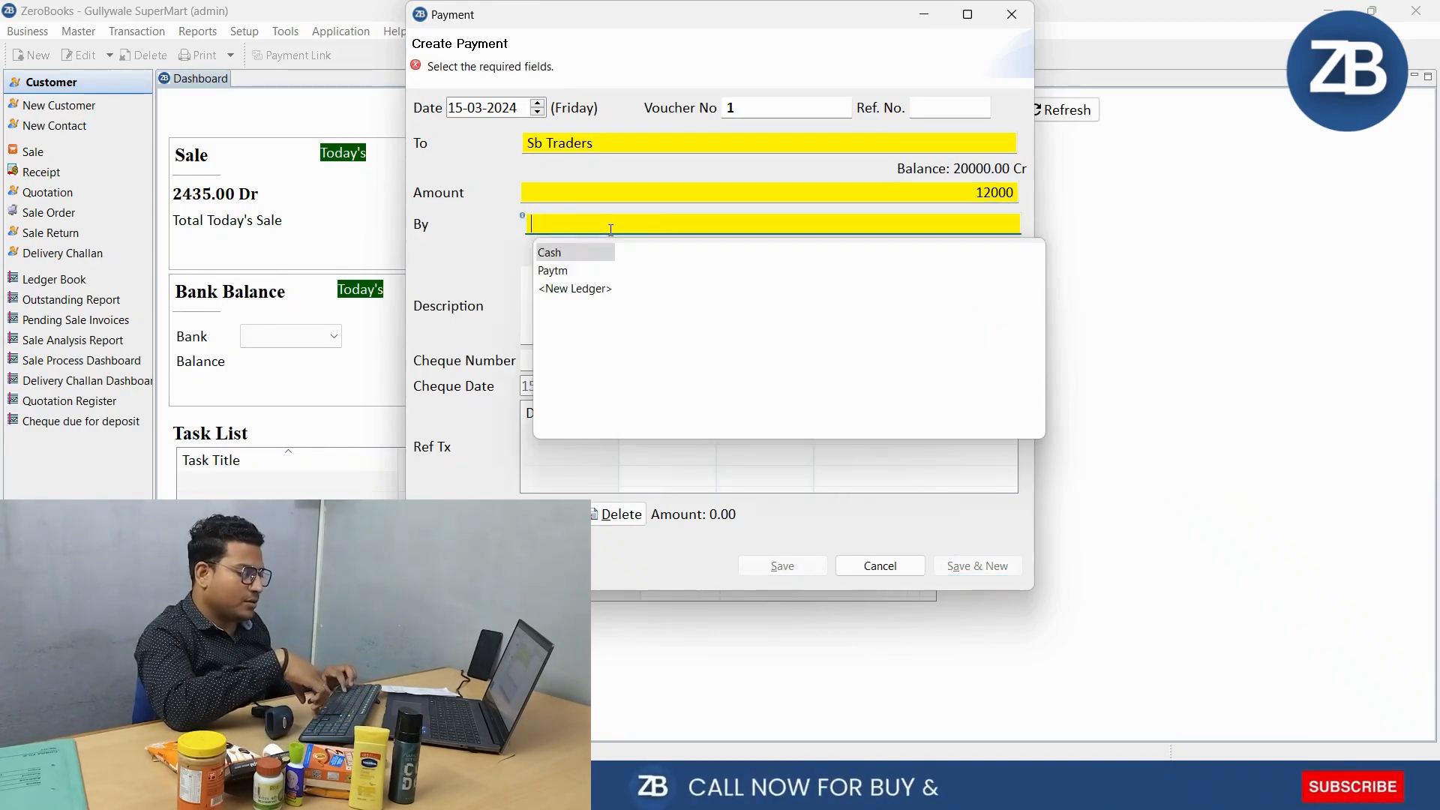
pyautogui.press('Down')
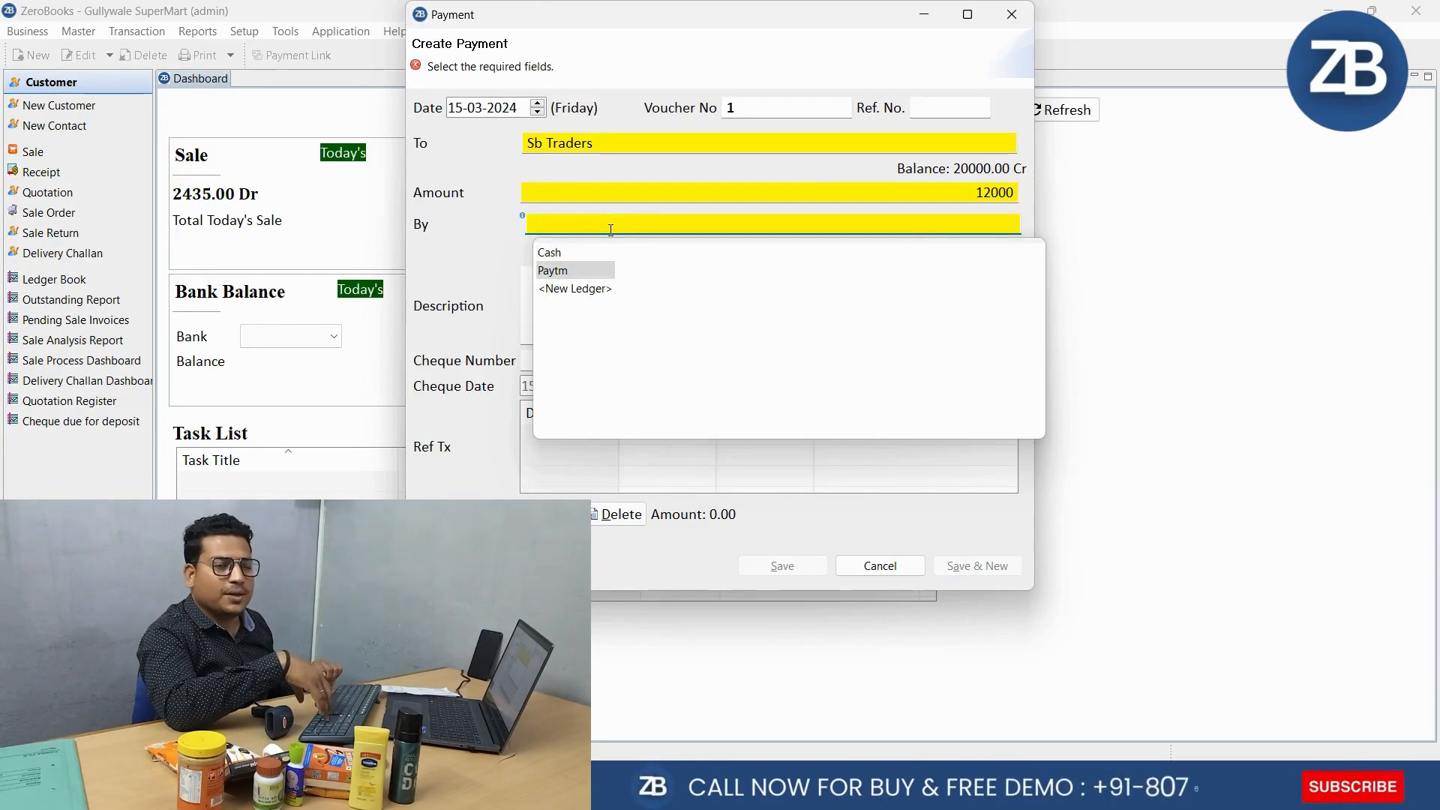
pyautogui.press('Up')
pyautogui.press('Down')
pyautogui.press('Down')
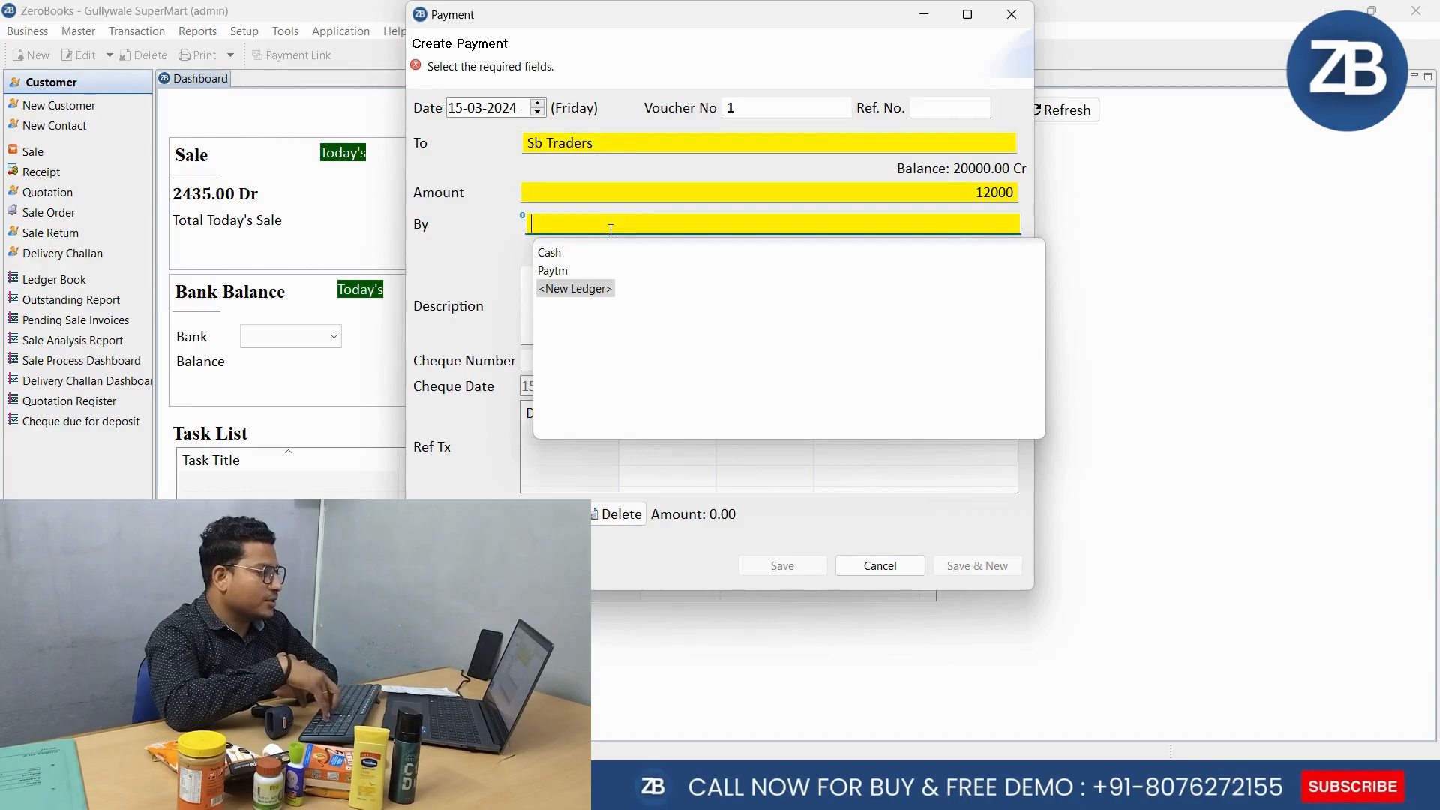
pyautogui.press('Up')
pyautogui.press('Up')
pyautogui.press('Return')
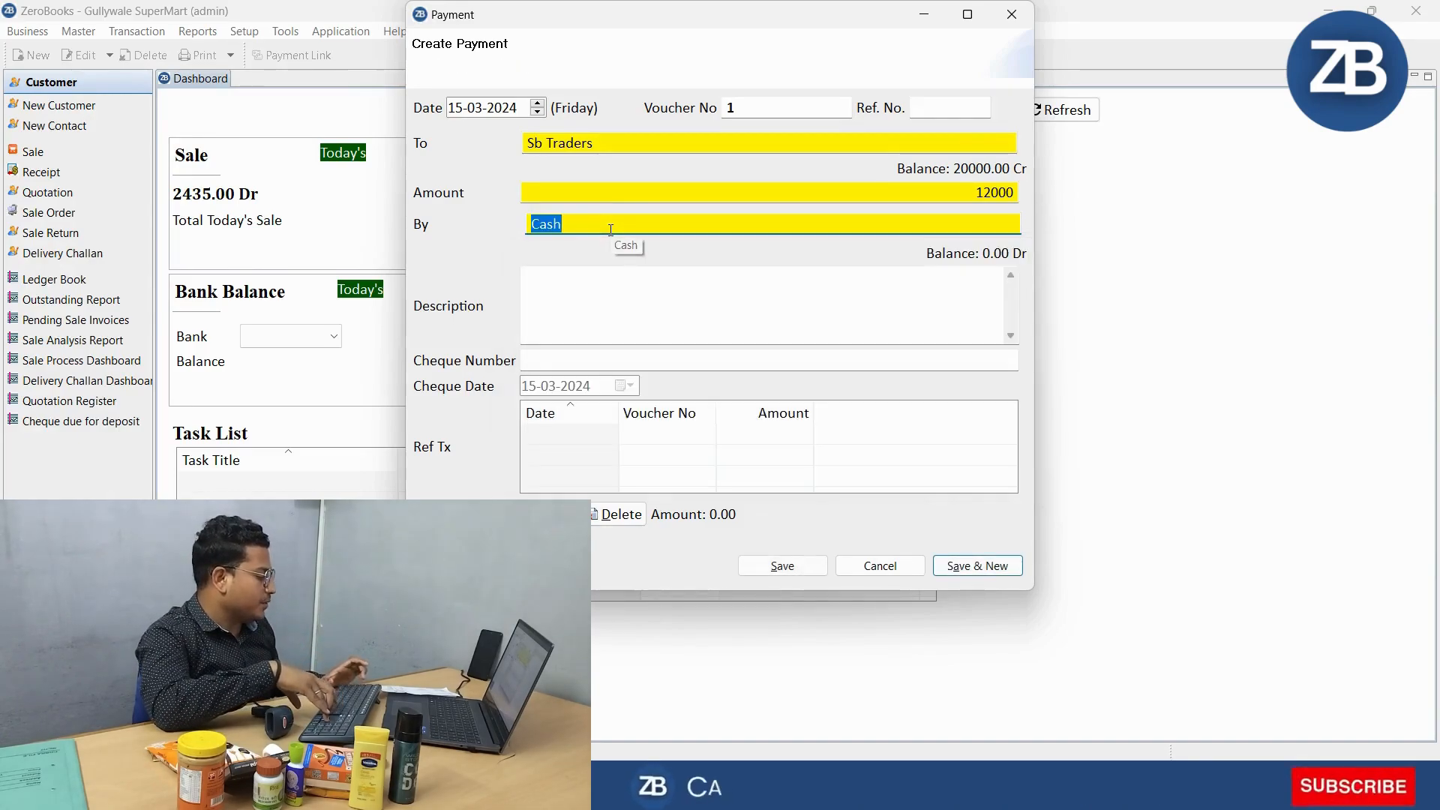
pyautogui.press('Return')
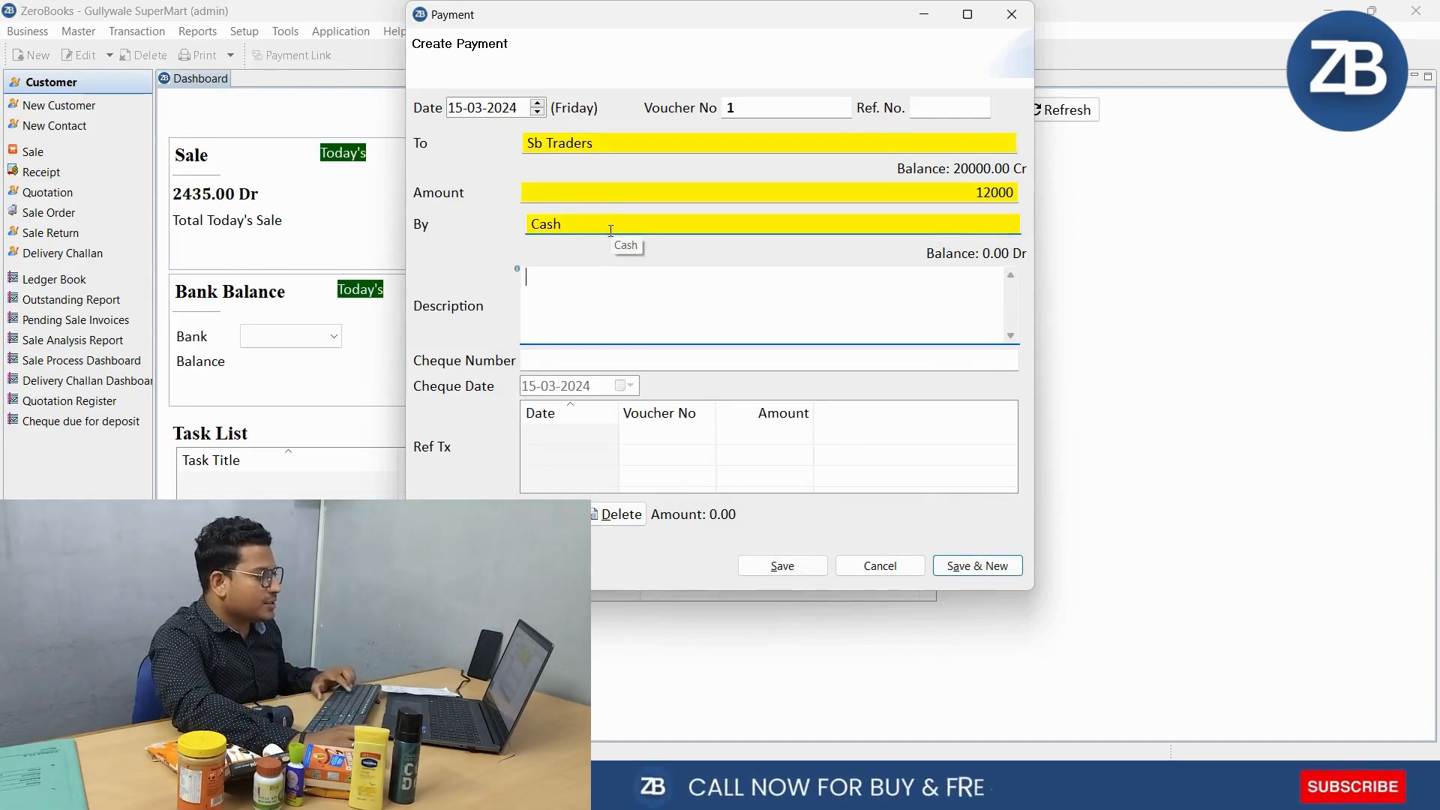
pyautogui.write('Fdgsdsd')
pyautogui.press('BackSpace')
pyautogui.press('BackSpace')
pyautogui.press('BackSpace')
pyautogui.press('BackSpace')
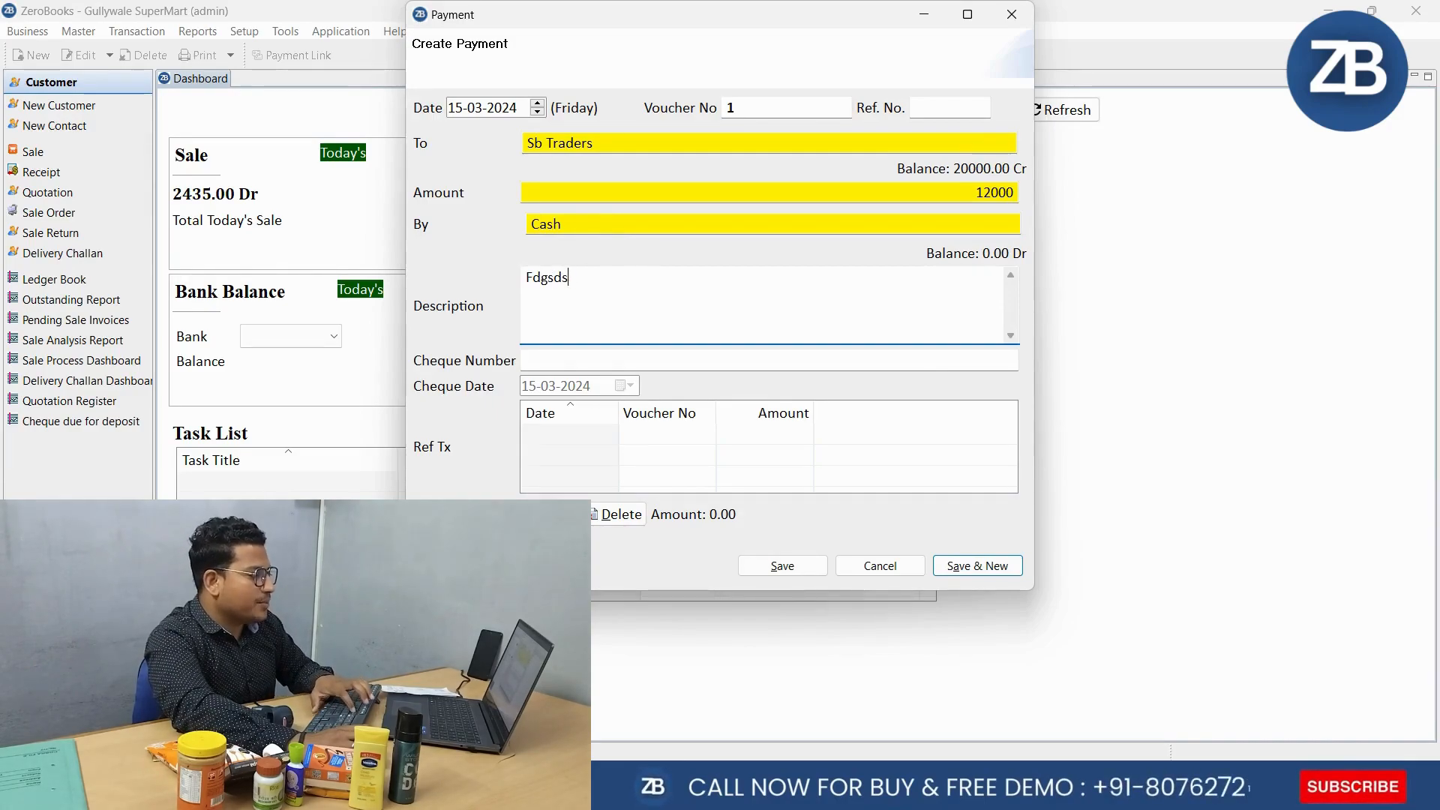
pyautogui.press('BackSpace')
pyautogui.press('BackSpace')
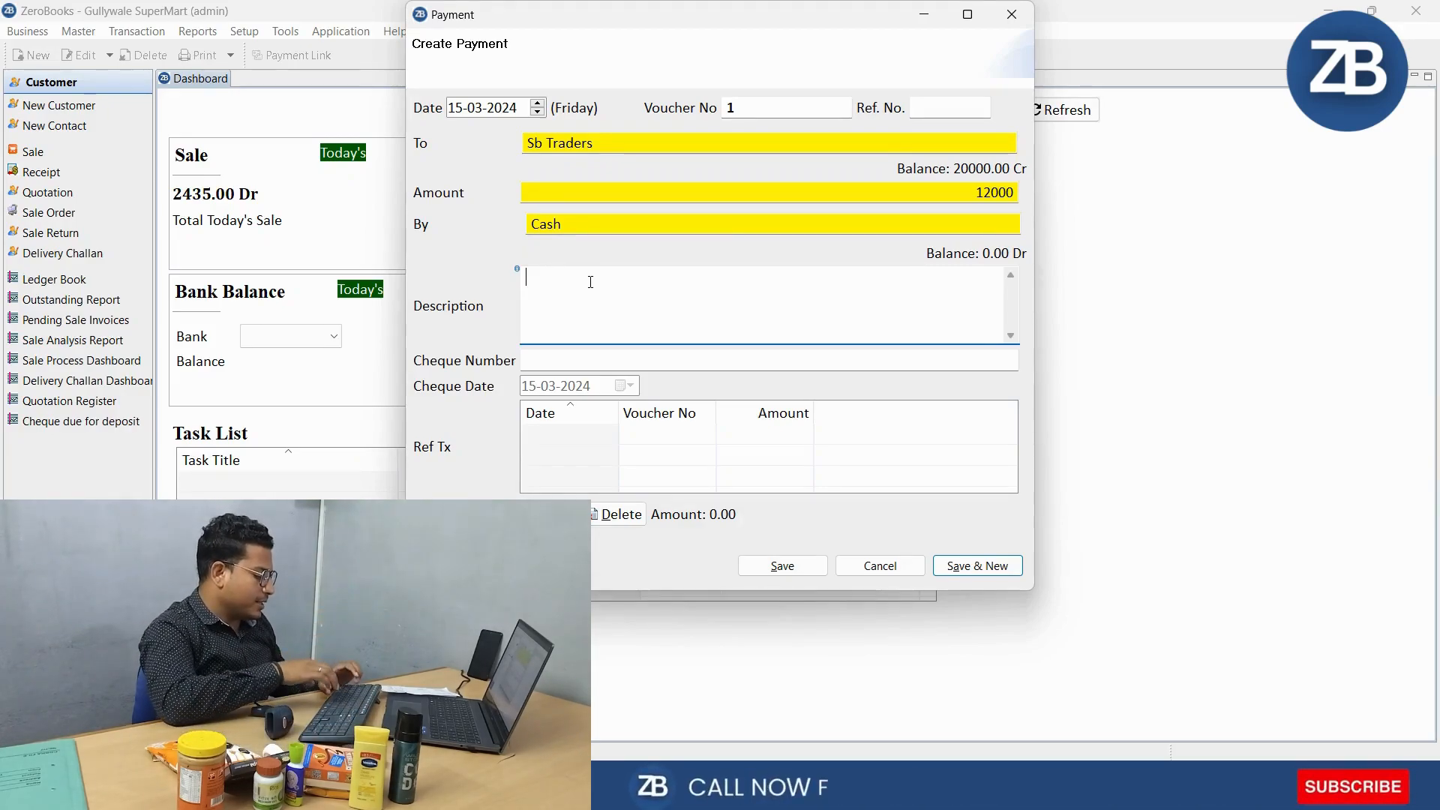
# - Enter "Payment collect on my sale counter" as the payment's description and save the voucher
pyautogui.write('Pay')
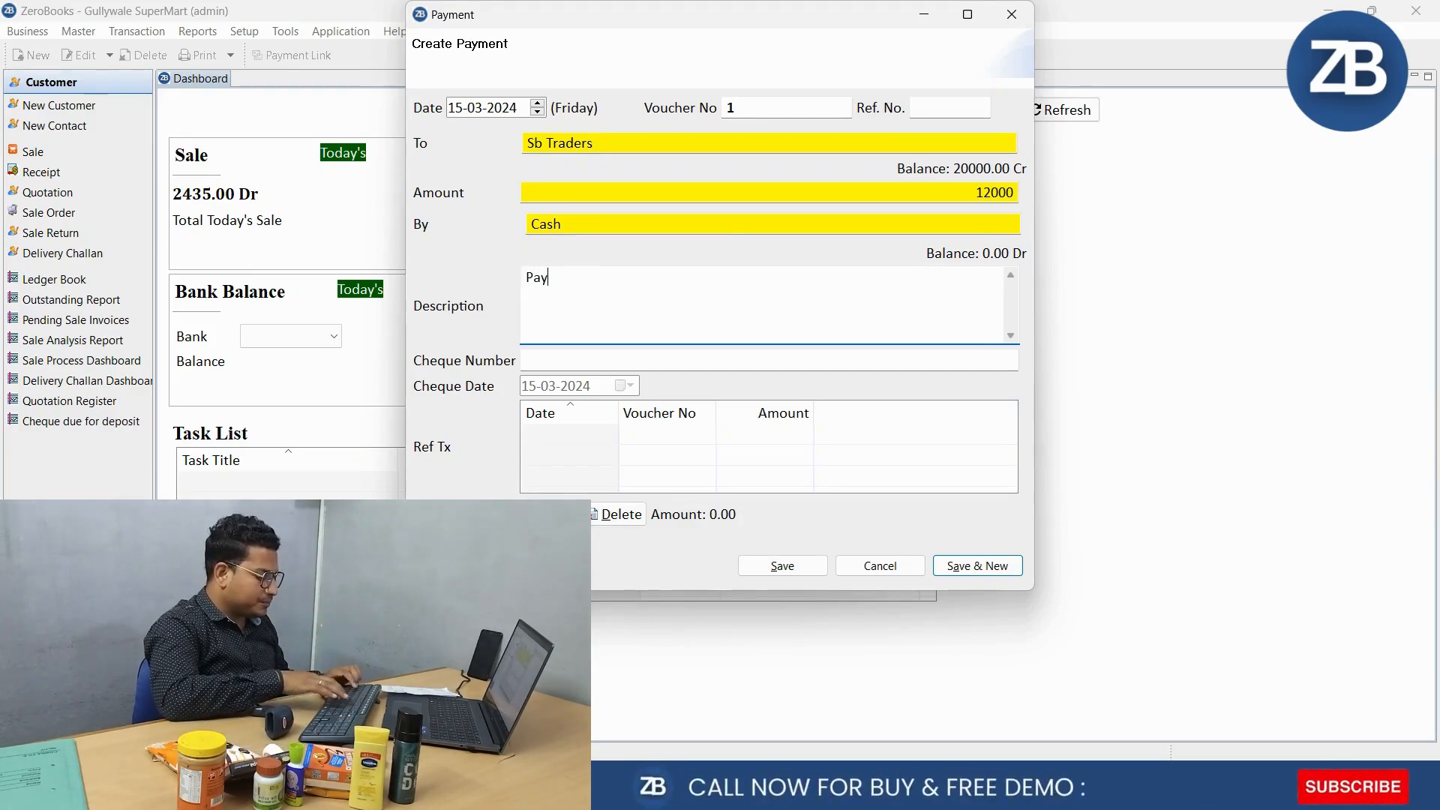
pyautogui.write('ment collect on my sal')
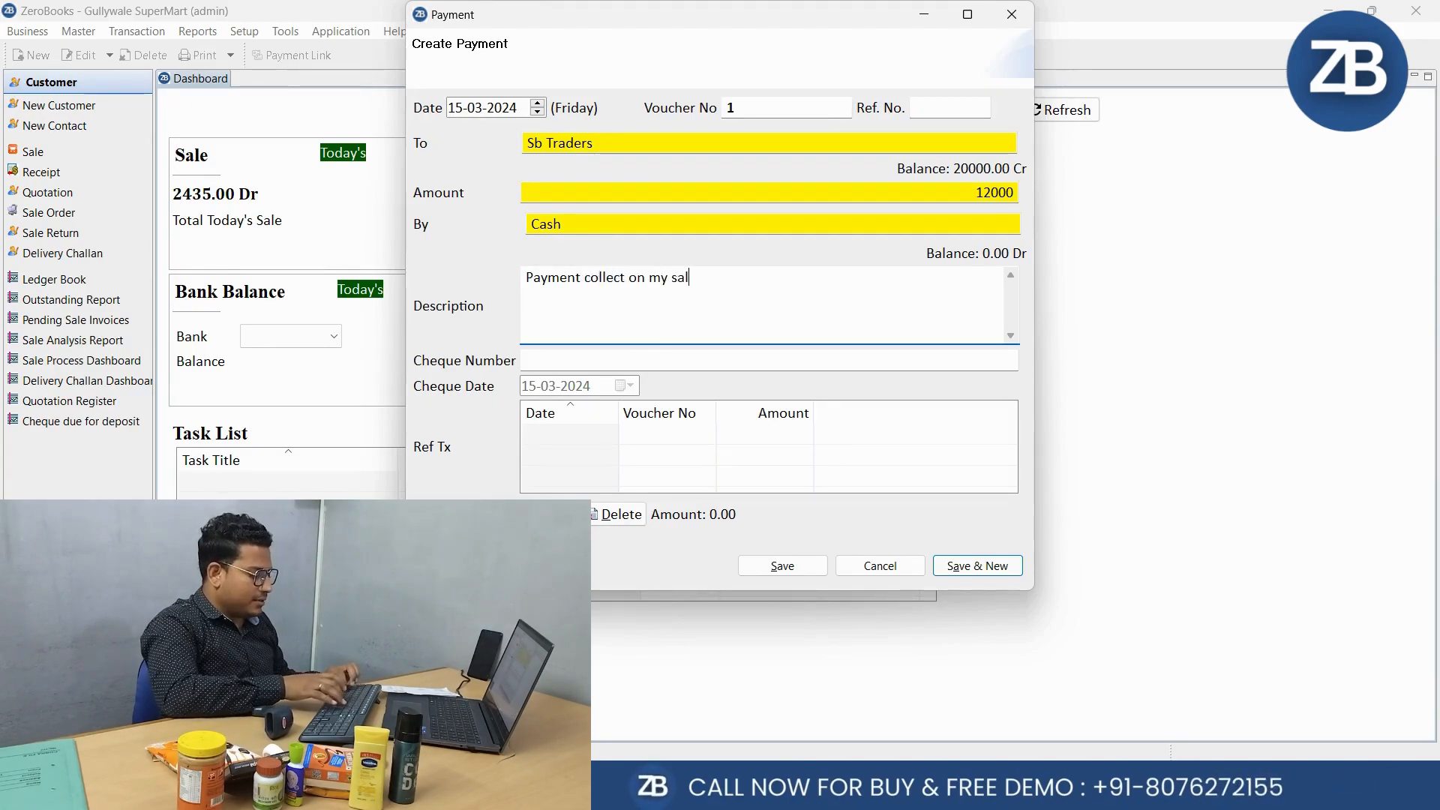
pyautogui.write('e counter')
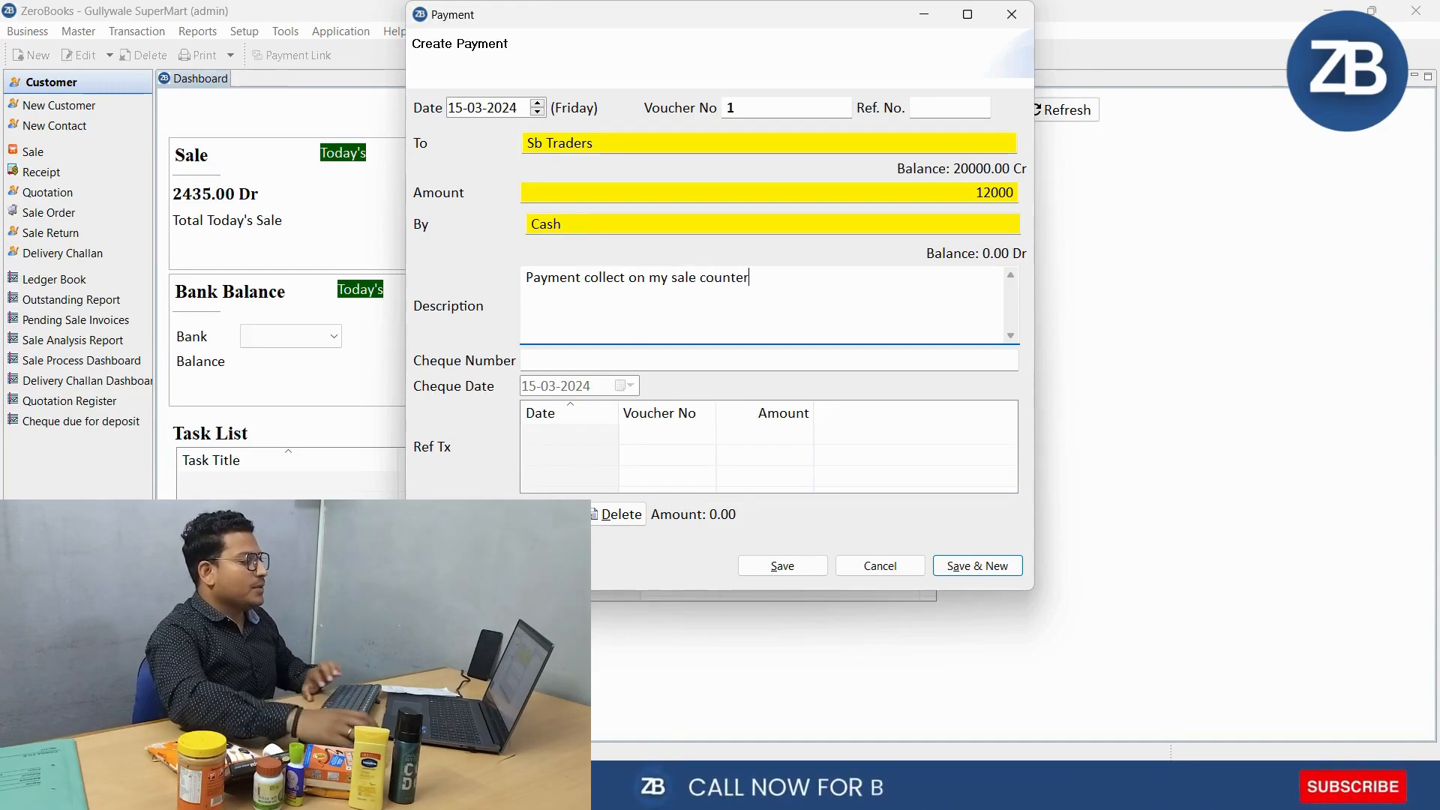
pyautogui.click(784, 568)
pyautogui.click(829, 320)
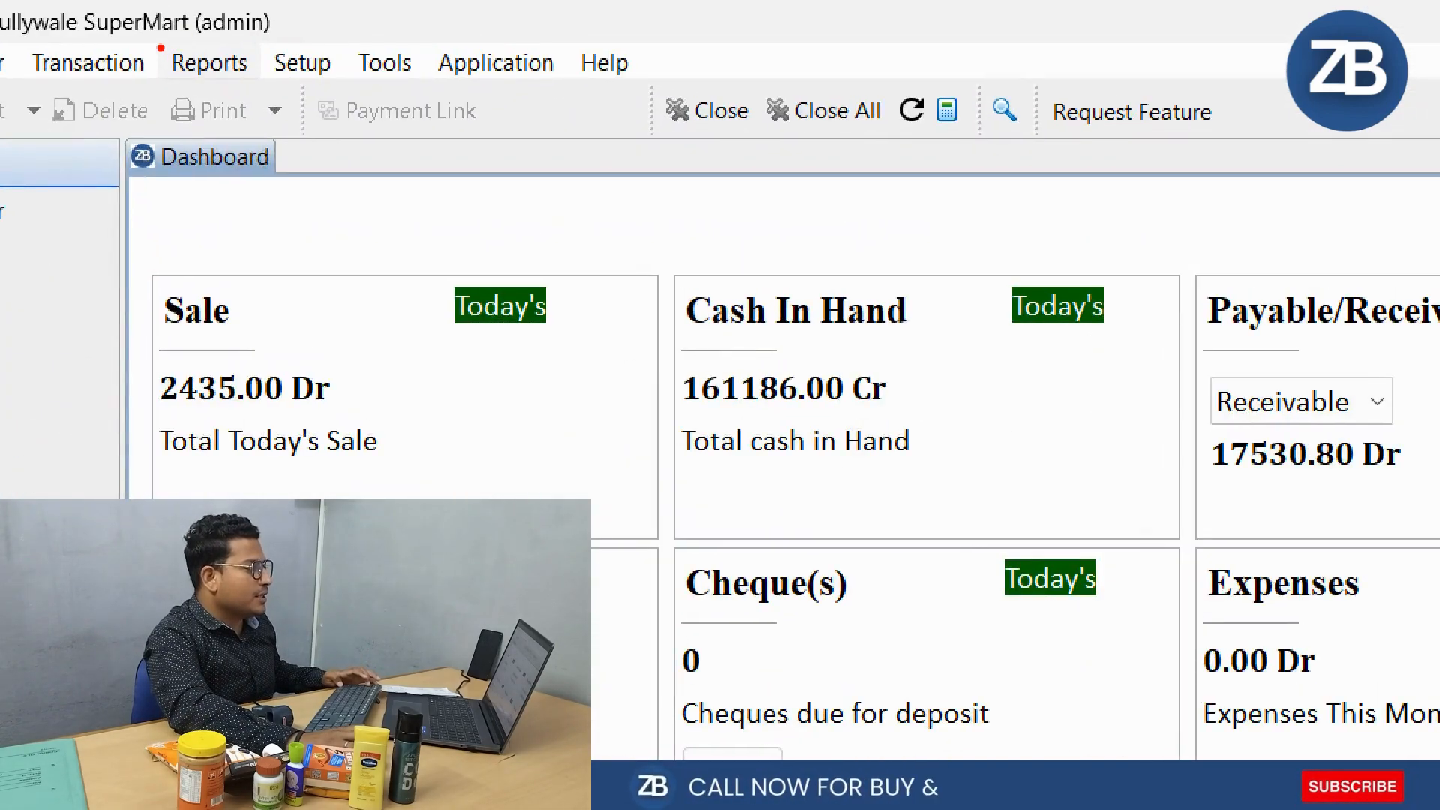
# - Show the Sb Traders ledger again in the Ledger Book and check the balance after the recorded payment
pyautogui.click(209, 62)
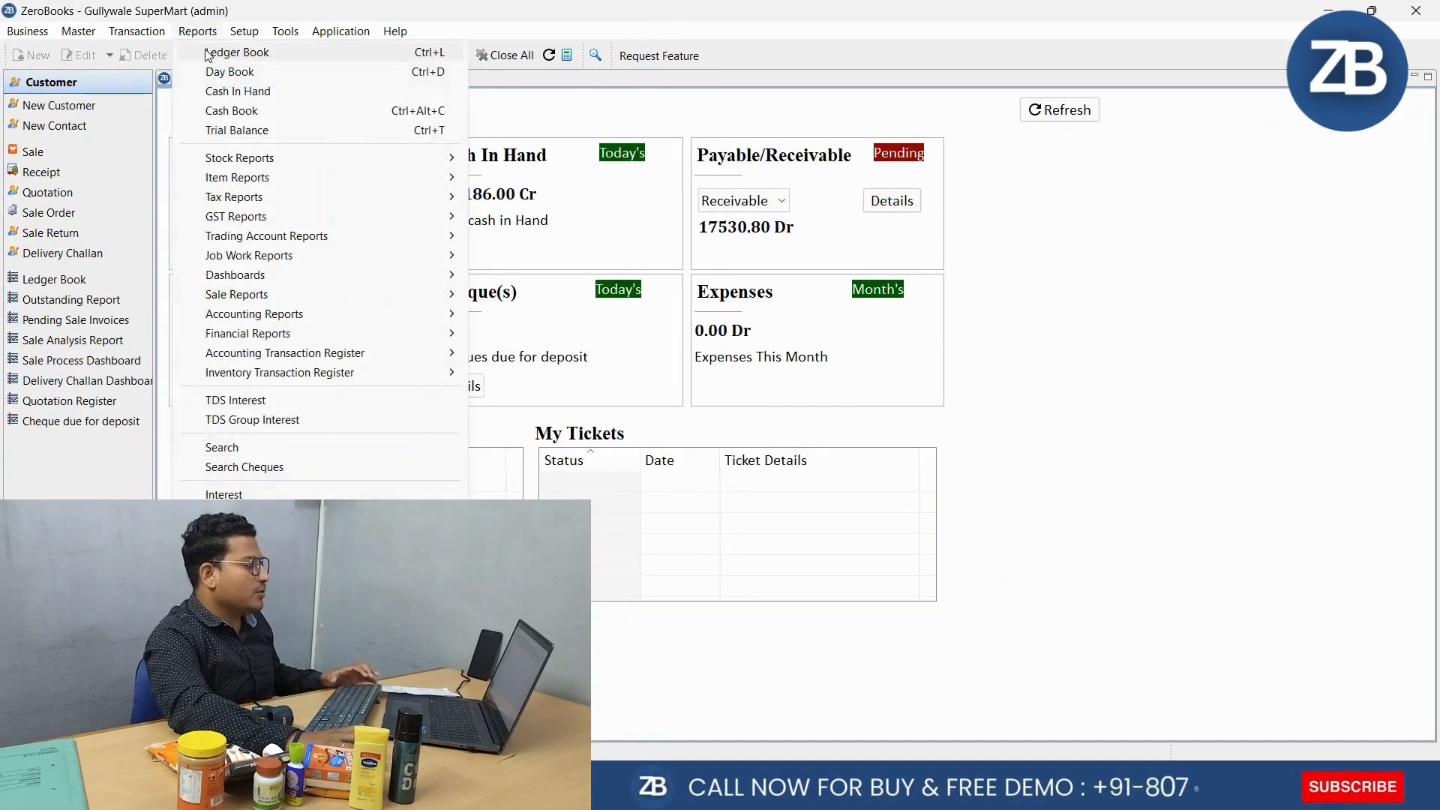
pyautogui.click(209, 53)
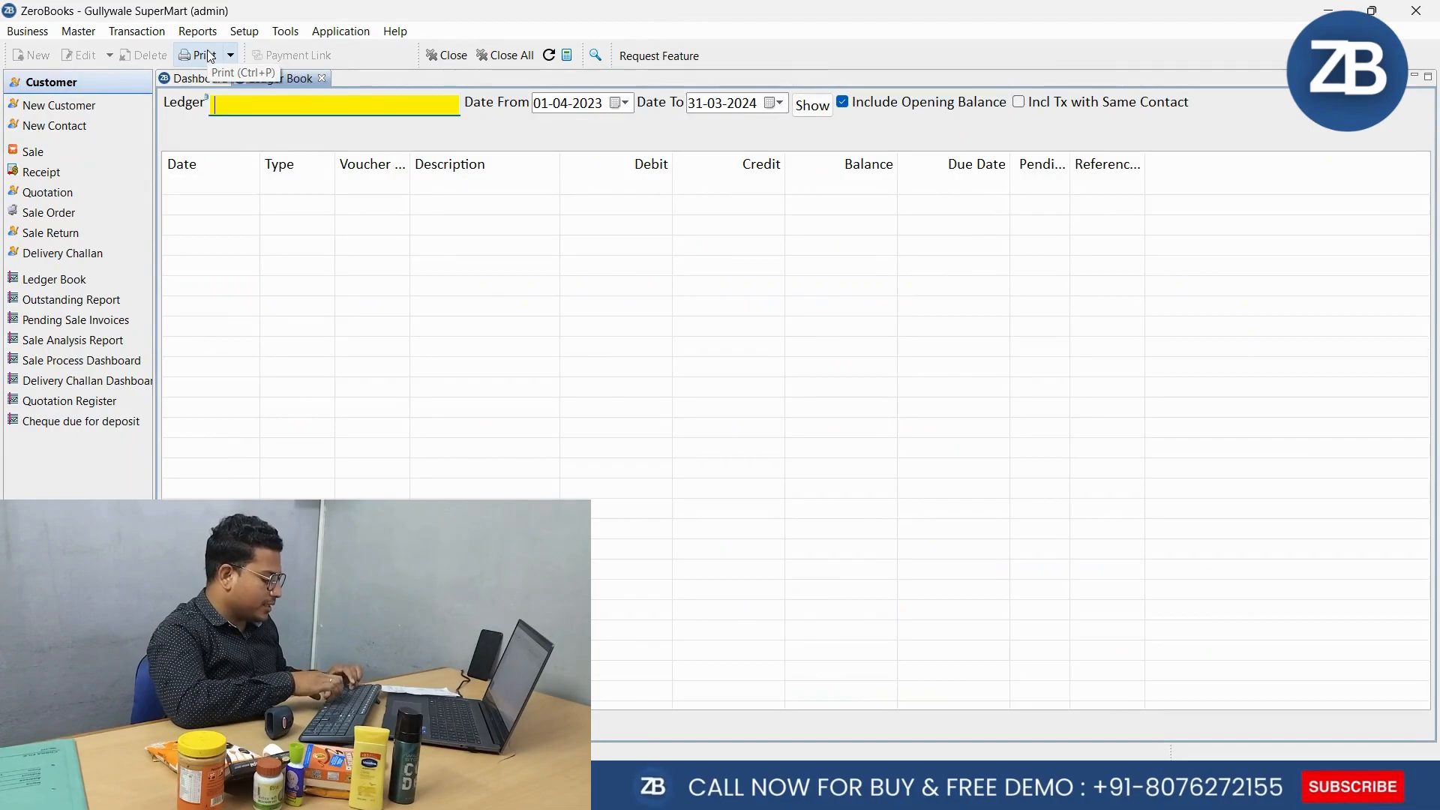
pyautogui.write('sb')
pyautogui.press('Return')
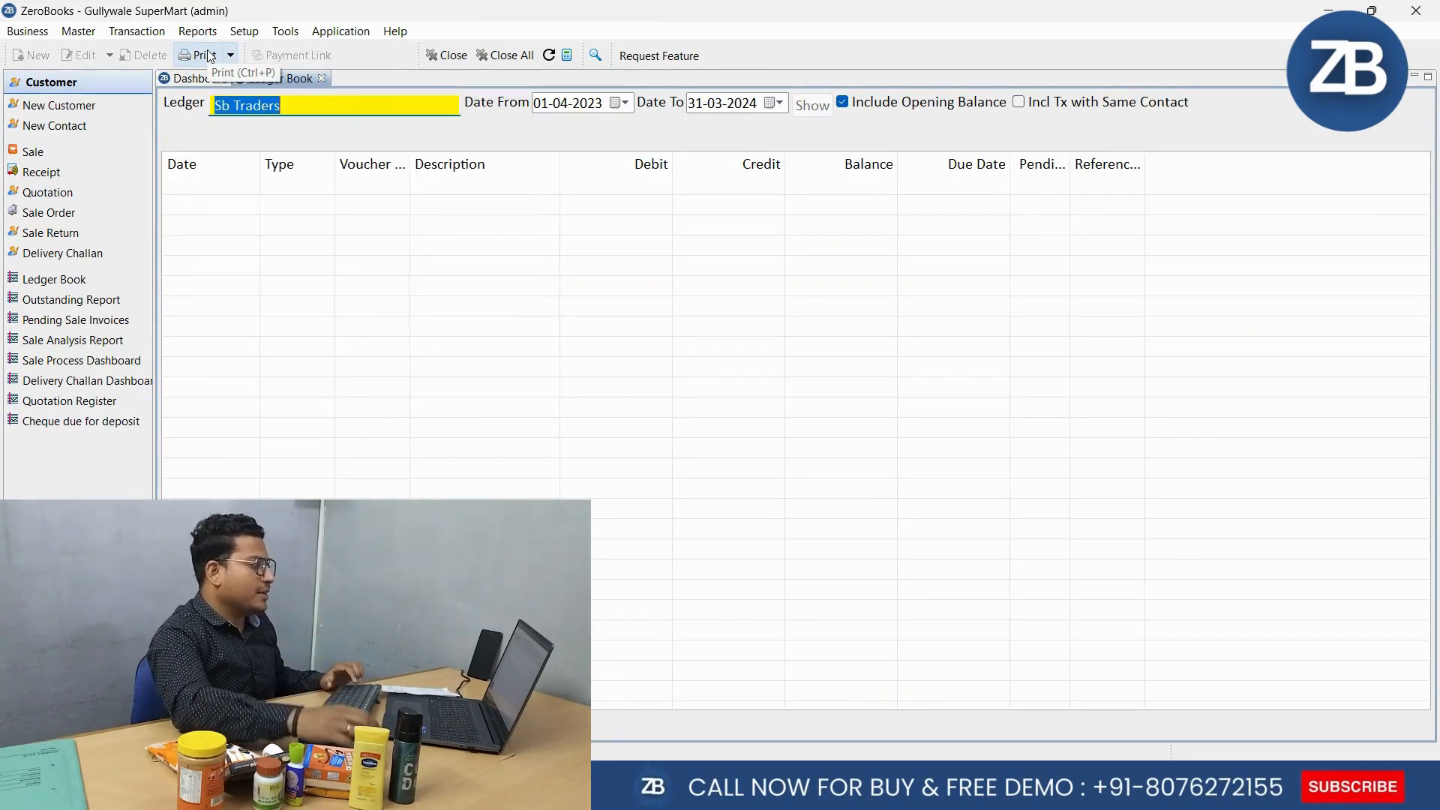
pyautogui.click(813, 105)
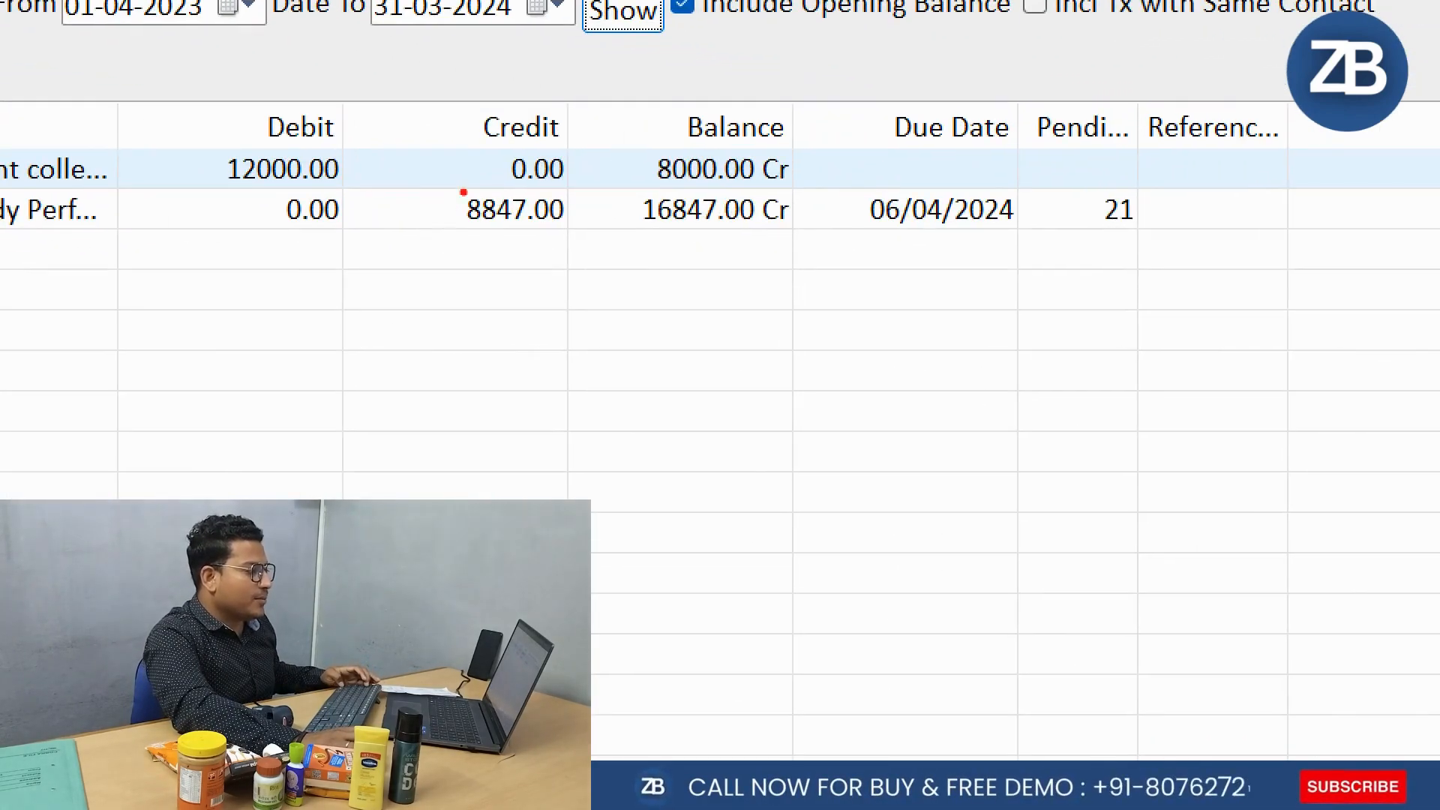
pyautogui.moveTo(579, 128); pyautogui.dragTo(834, 174)
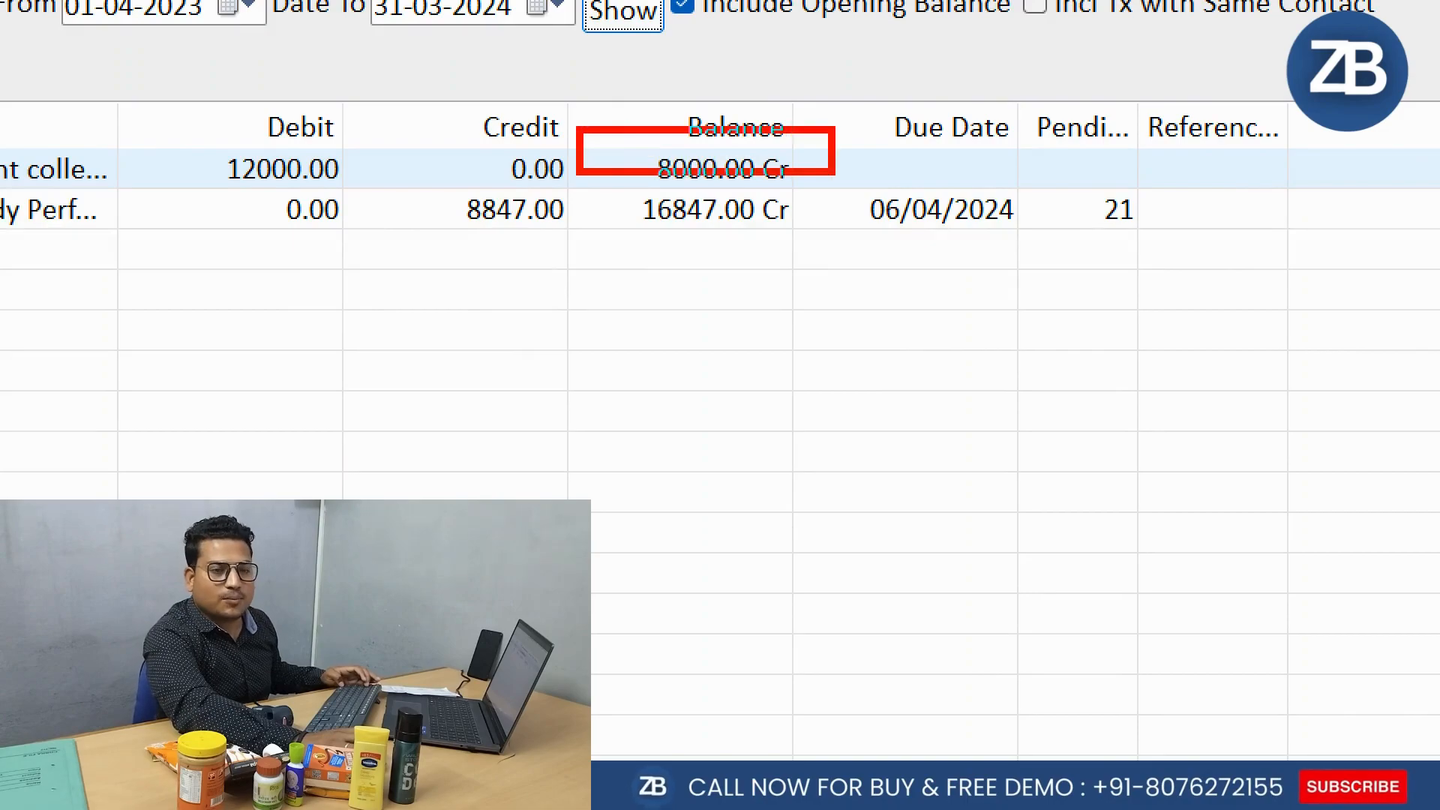
pyautogui.press('Escape')
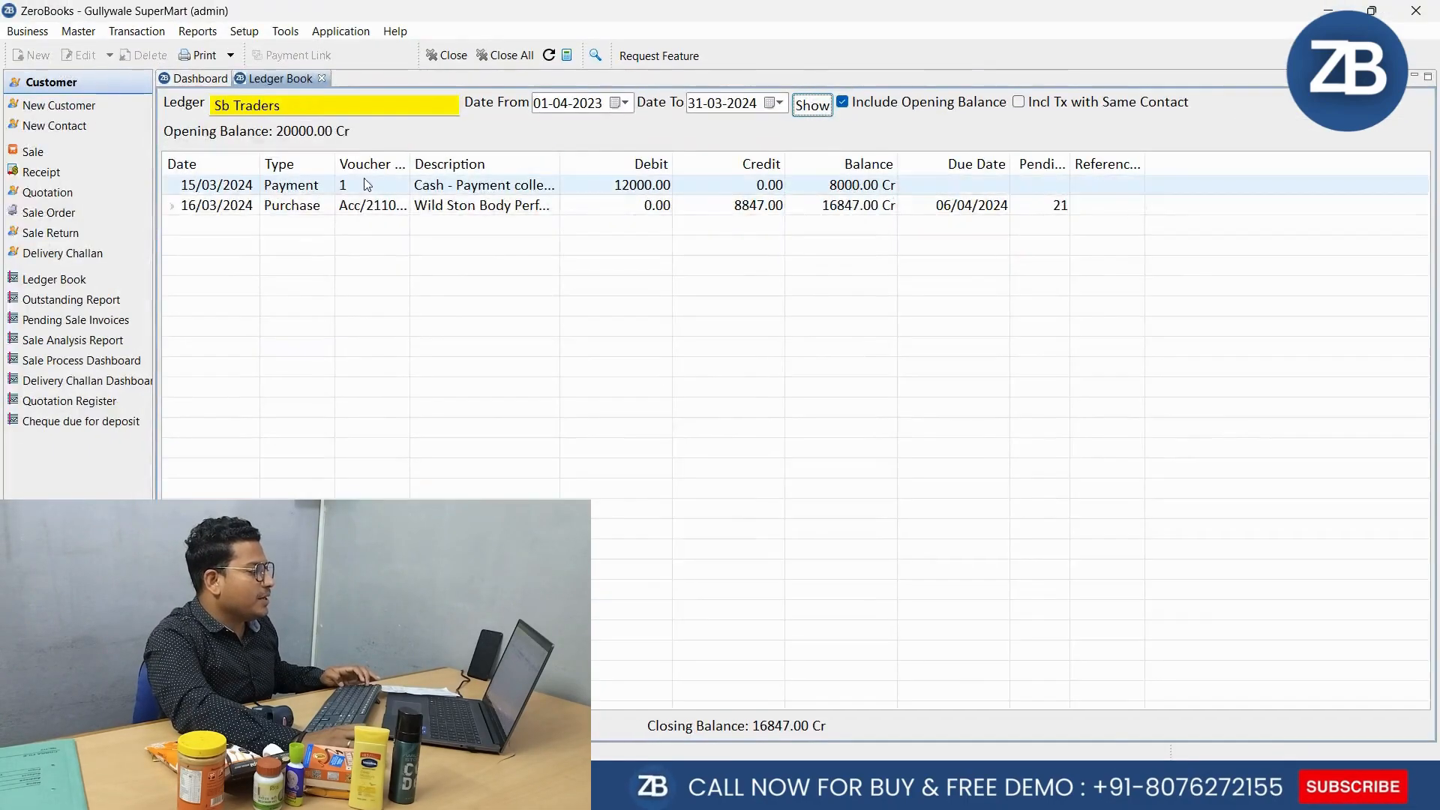
pyautogui.hotkey('ctrl', '1')
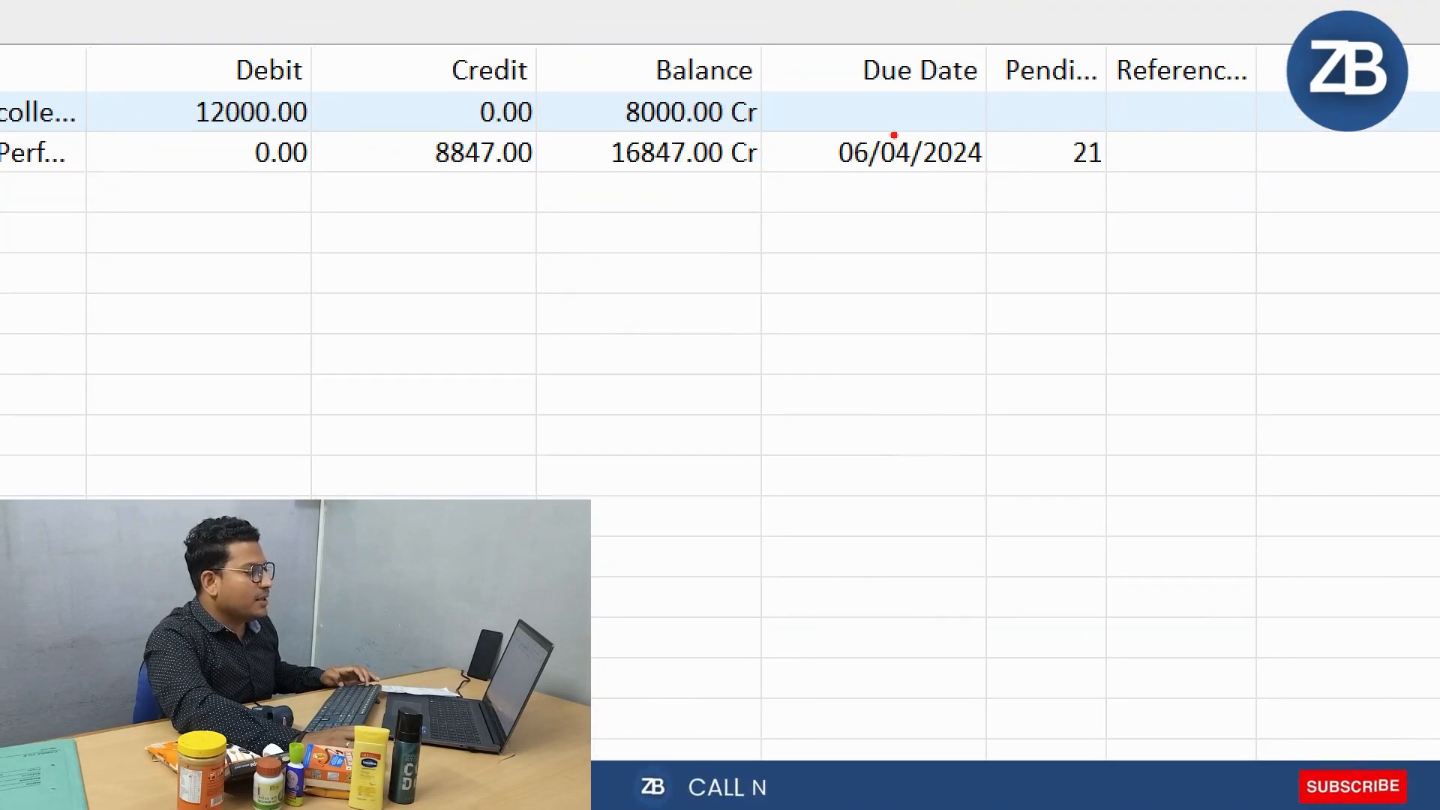
pyautogui.moveTo(578, 124); pyautogui.dragTo(809, 195)
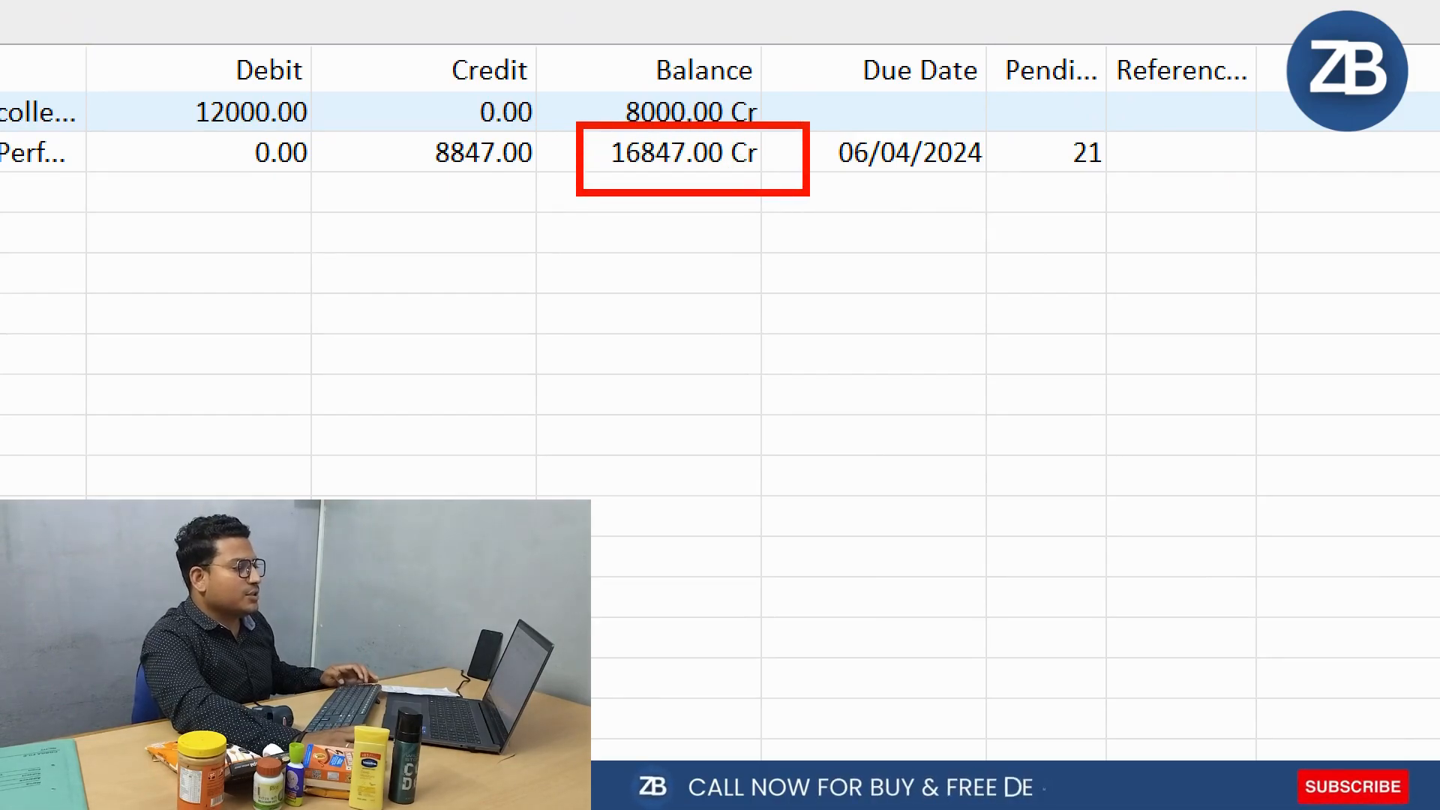
pyautogui.press('Escape')
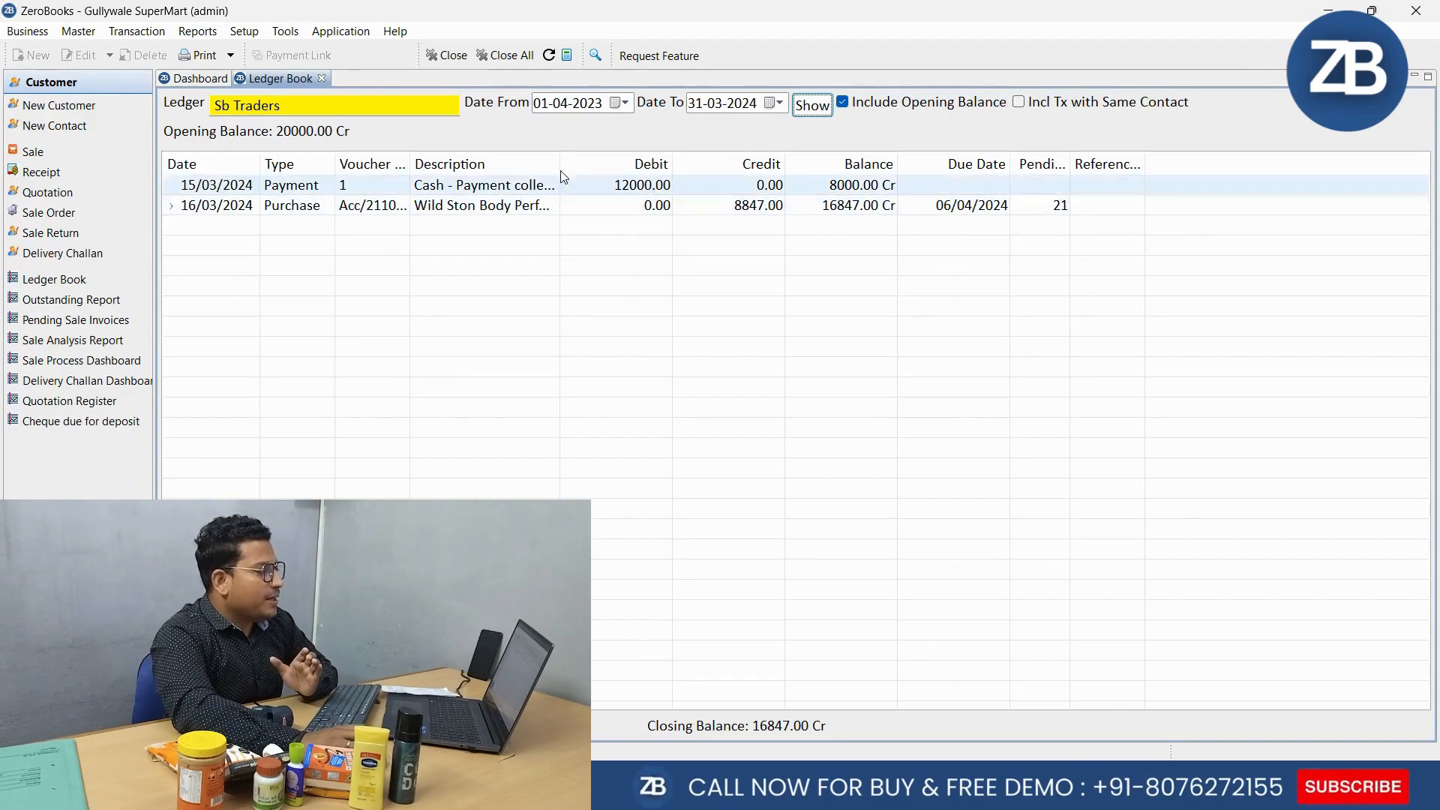
# - Edit the Sb Traders cash payment from its ledger, set the amount to 11000, and save it despite the negative cash balance
pyautogui.click(291, 187)
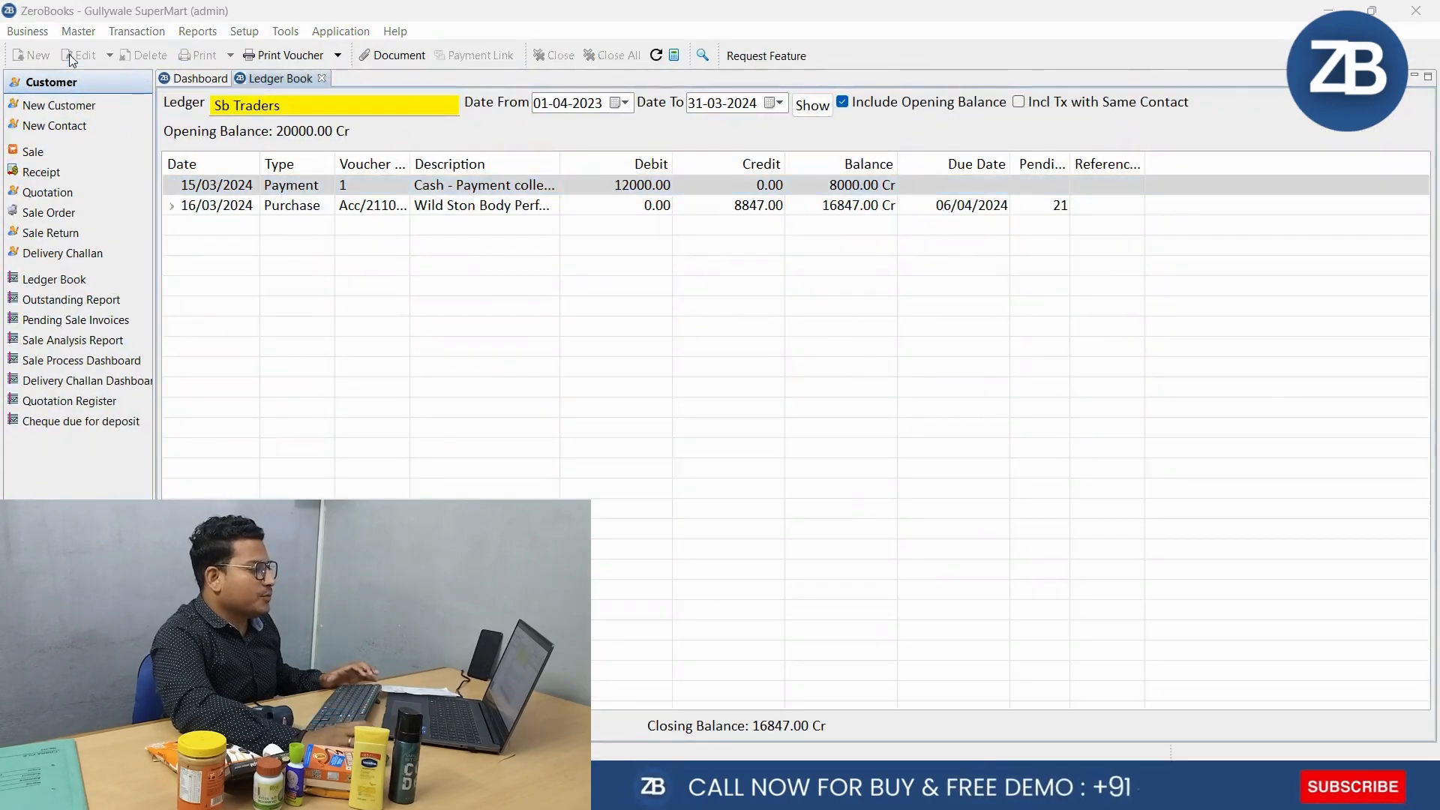
pyautogui.click(84, 56)
pyautogui.click(948, 193)
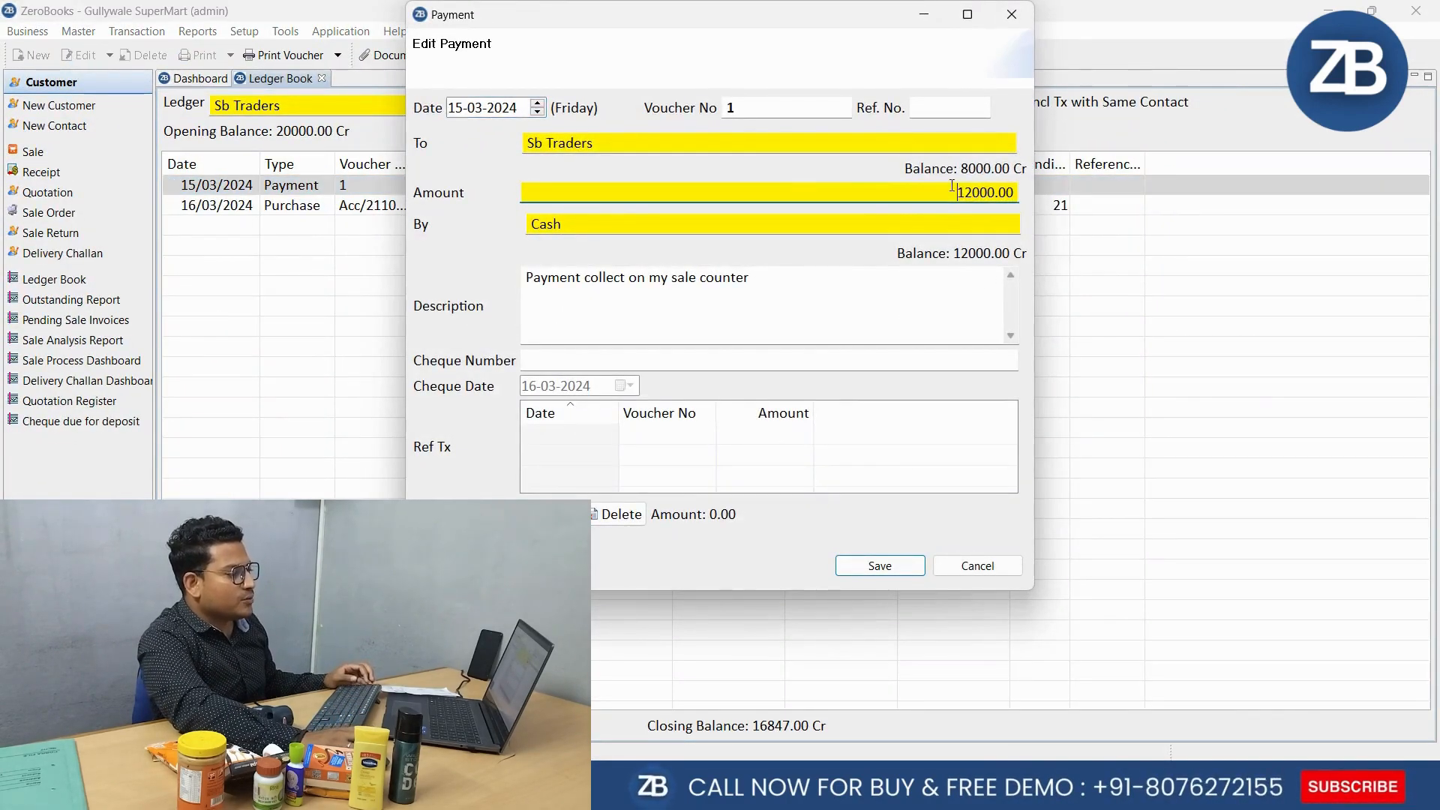
pyautogui.doubleClick(948, 192)
pyautogui.write('1')
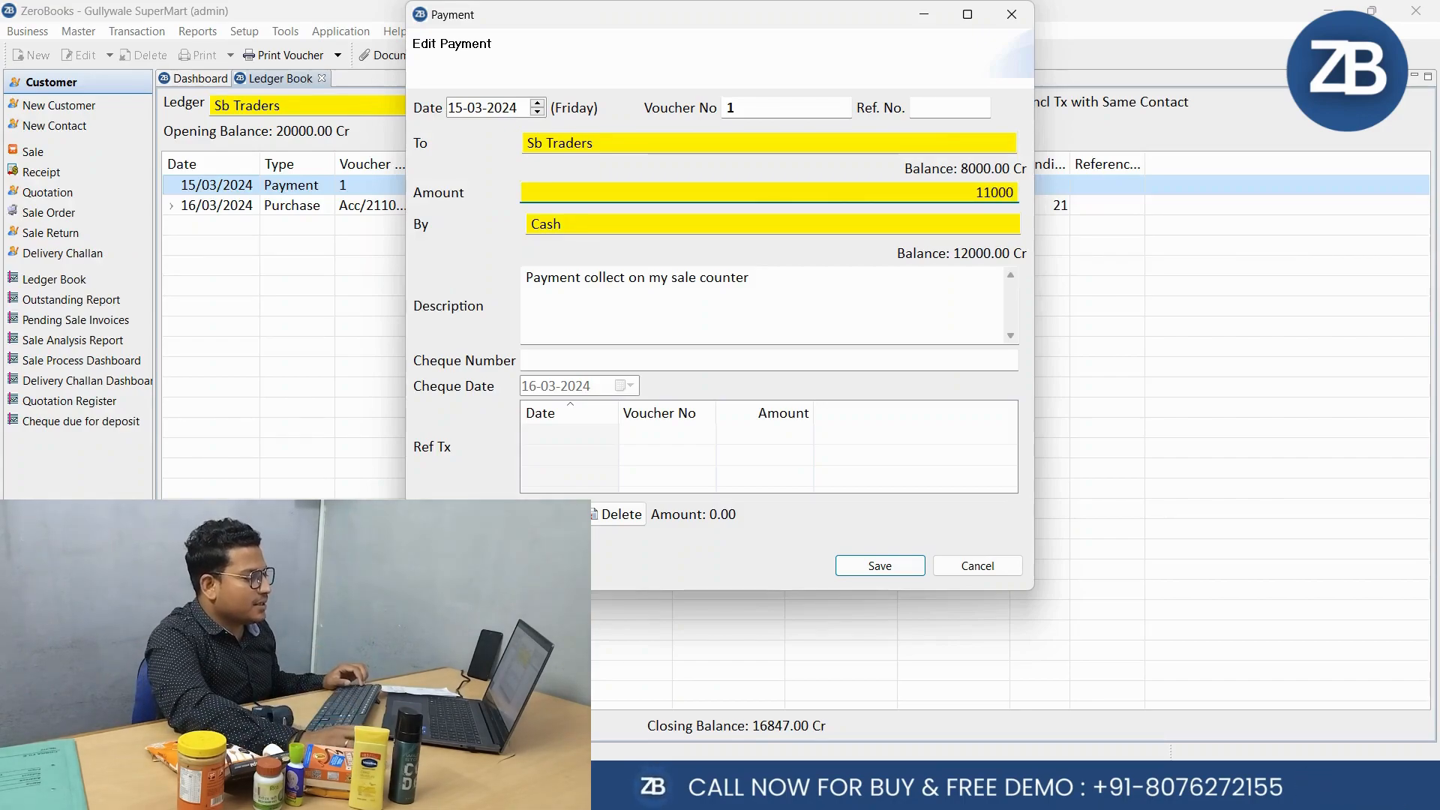
pyautogui.click(905, 571)
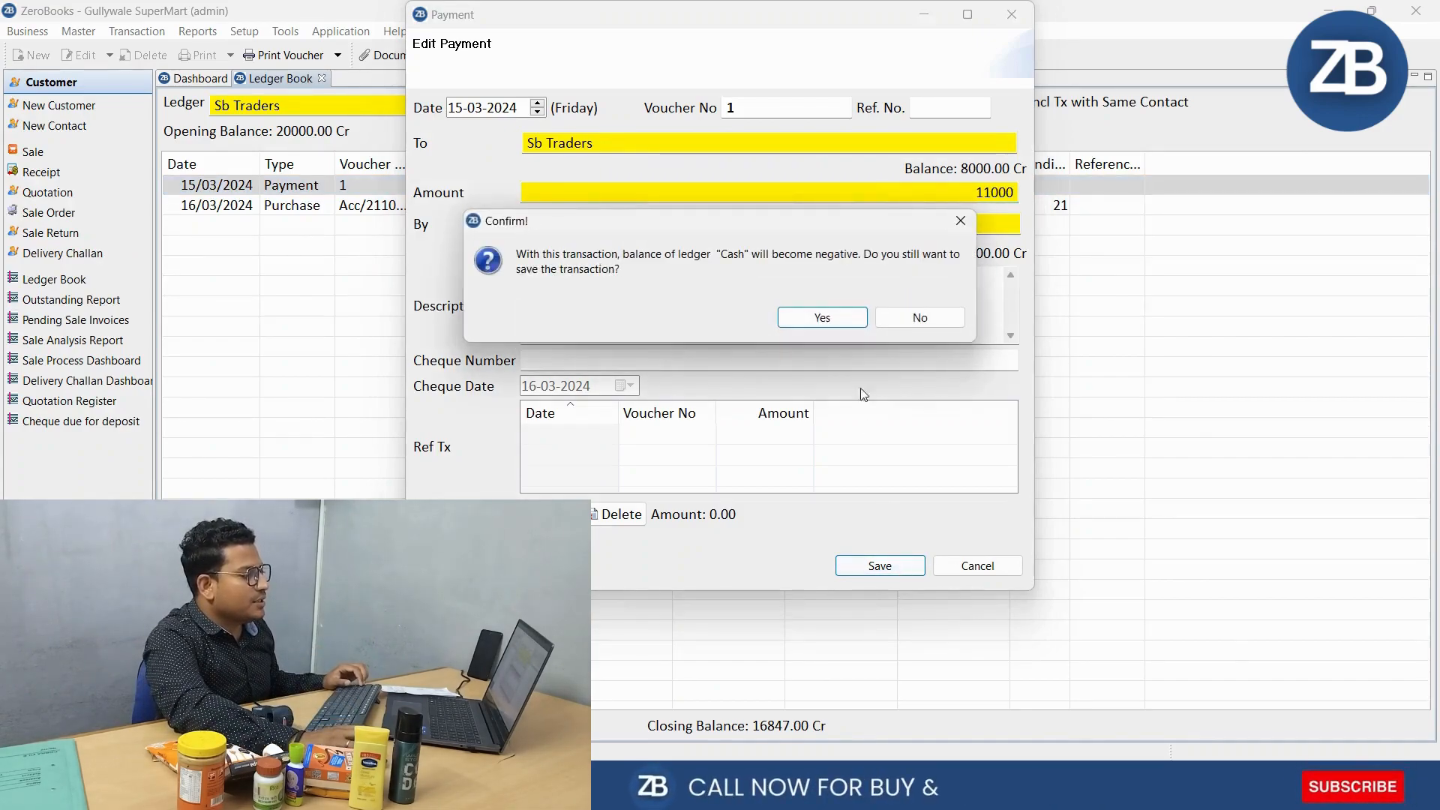
pyautogui.click(825, 315)
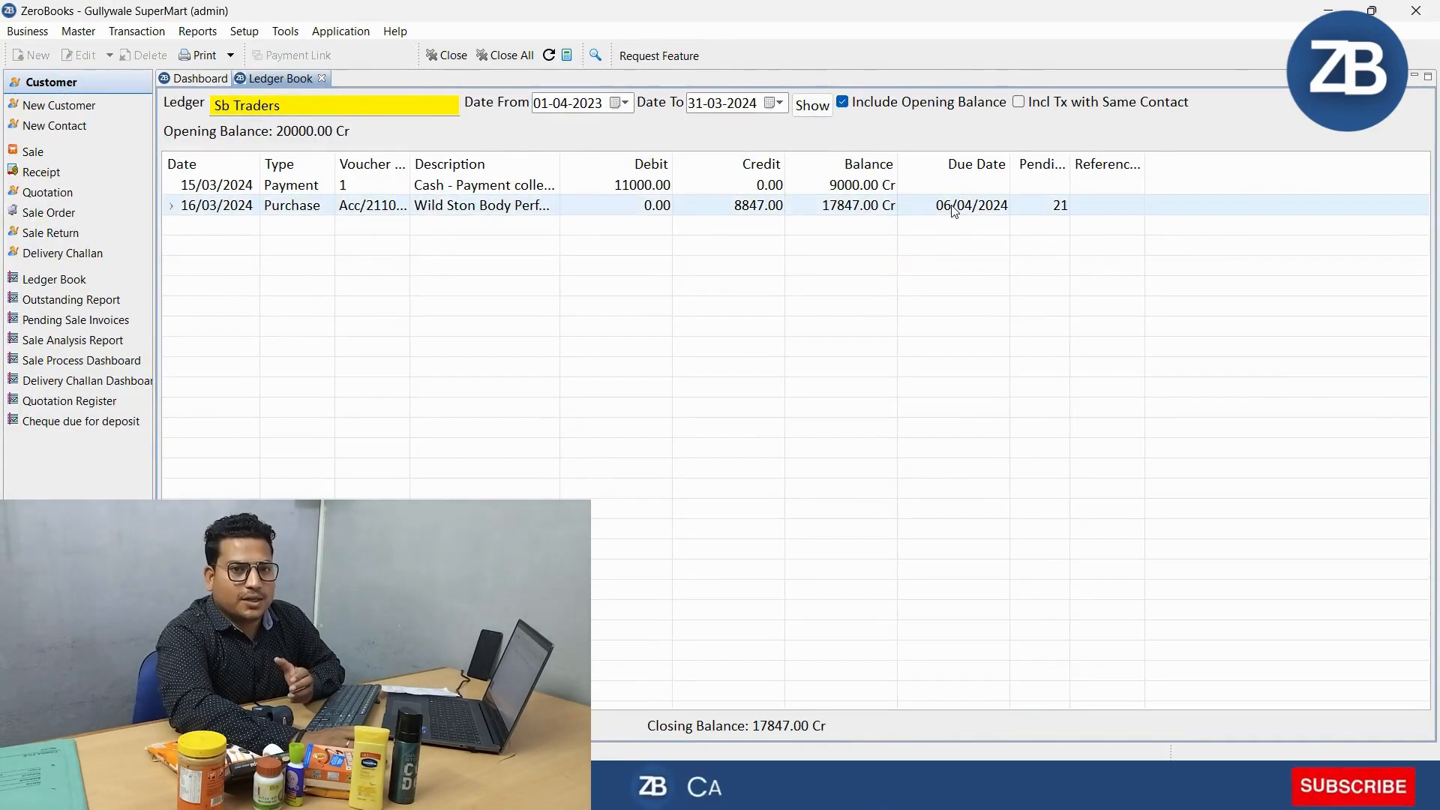
# - Preview the printout of the Sb Traders ledger, check its entries down to the totals row, and close it without printing
pyautogui.click(200, 57)
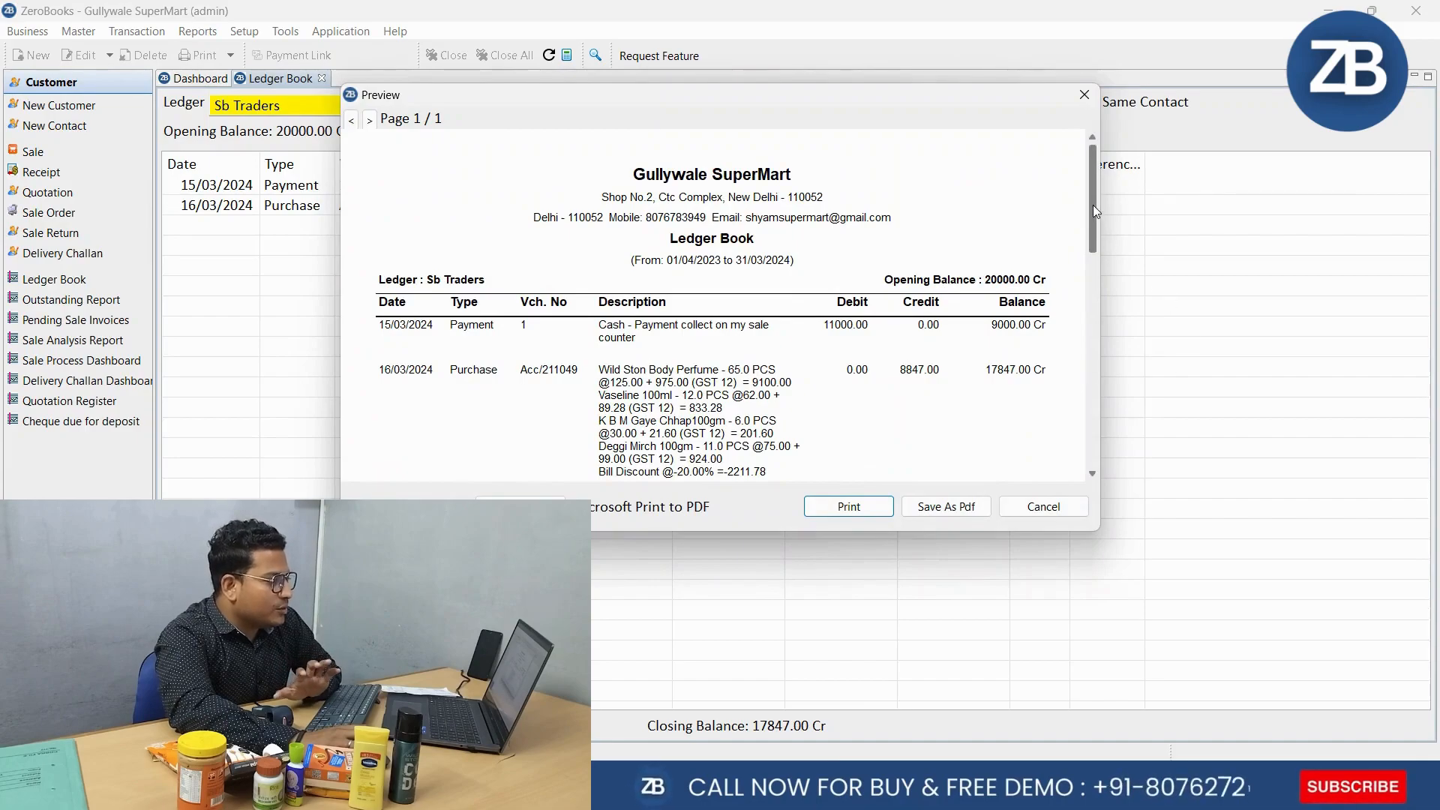
pyautogui.moveTo(1094, 204)
pyautogui.mouseDown()
pyautogui.moveTo(1092, 375)
pyautogui.moveTo(1089, 182)
pyautogui.mouseUp()
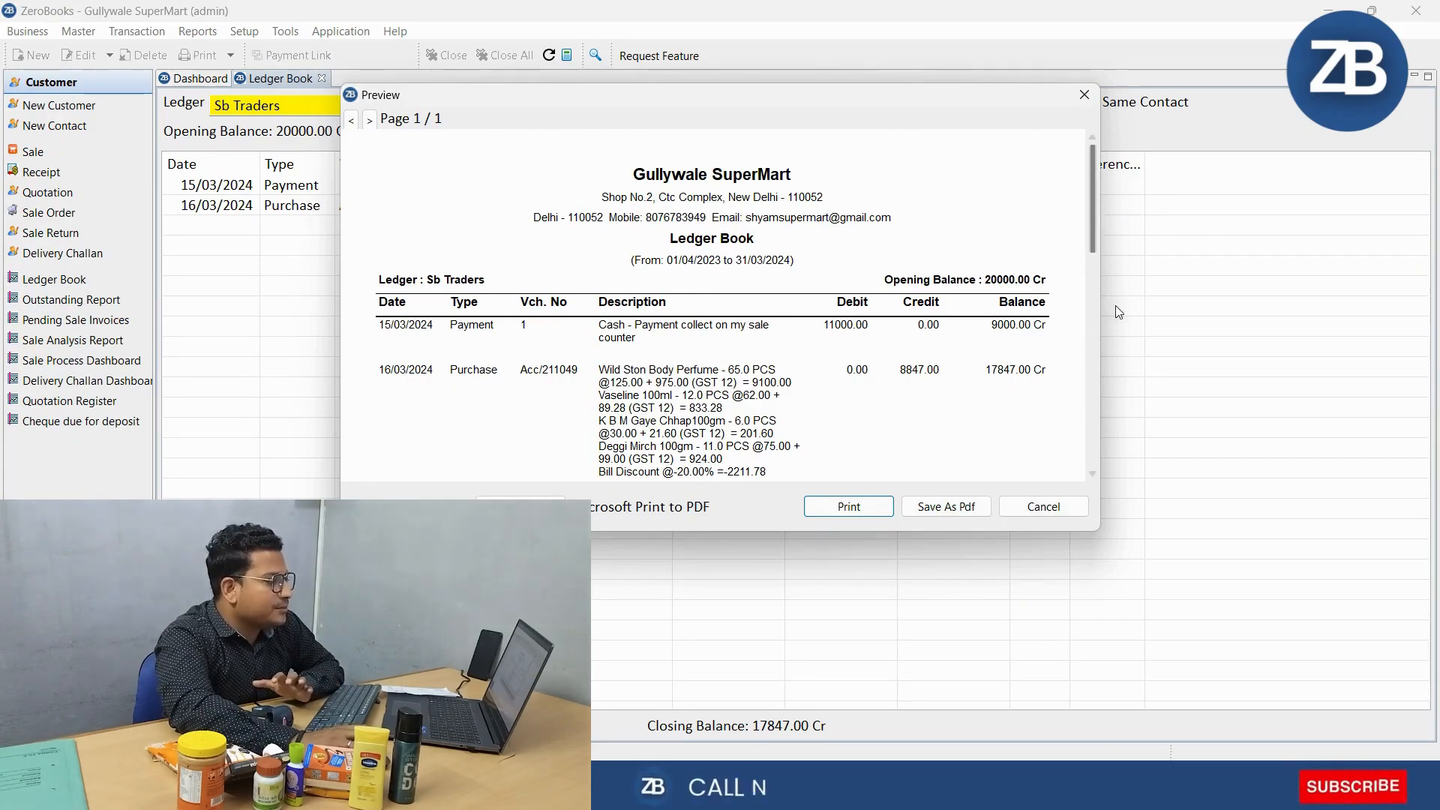
pyautogui.moveTo(1089, 231); pyautogui.dragTo(1092, 267)
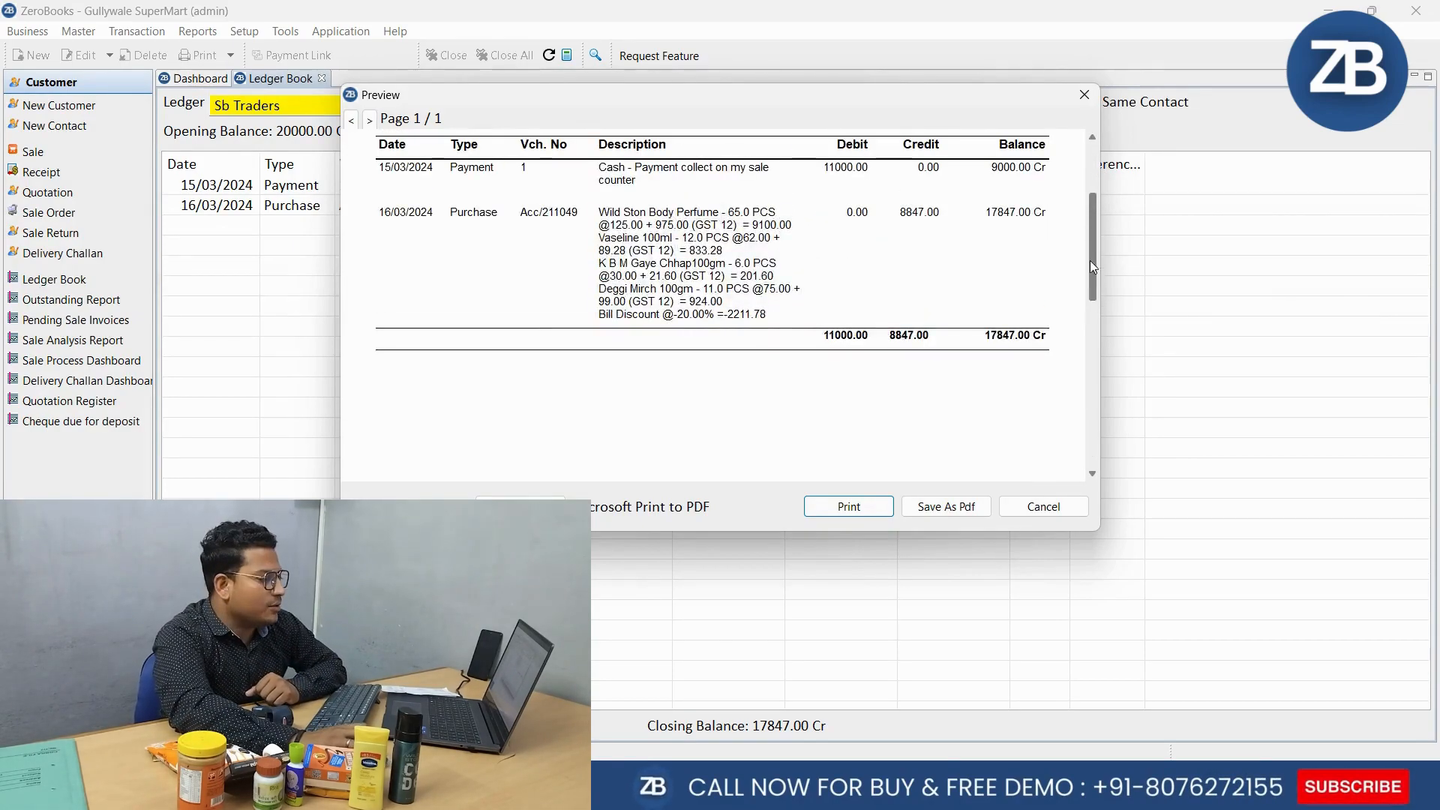
pyautogui.click(1072, 513)
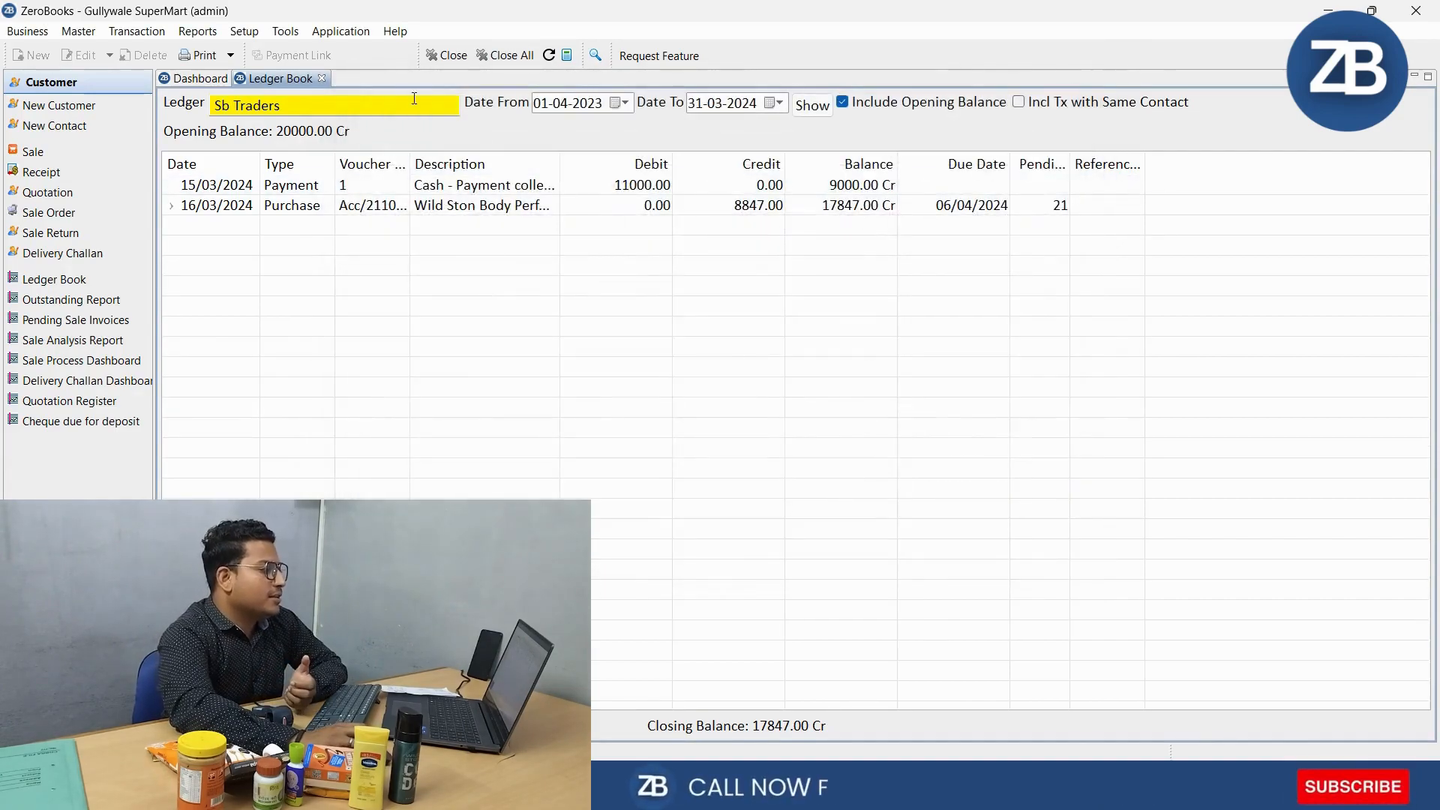
# - Close the Ledger Book, bring up the Day Book, and look through its transactions from beginning to end
pyautogui.click(322, 78)
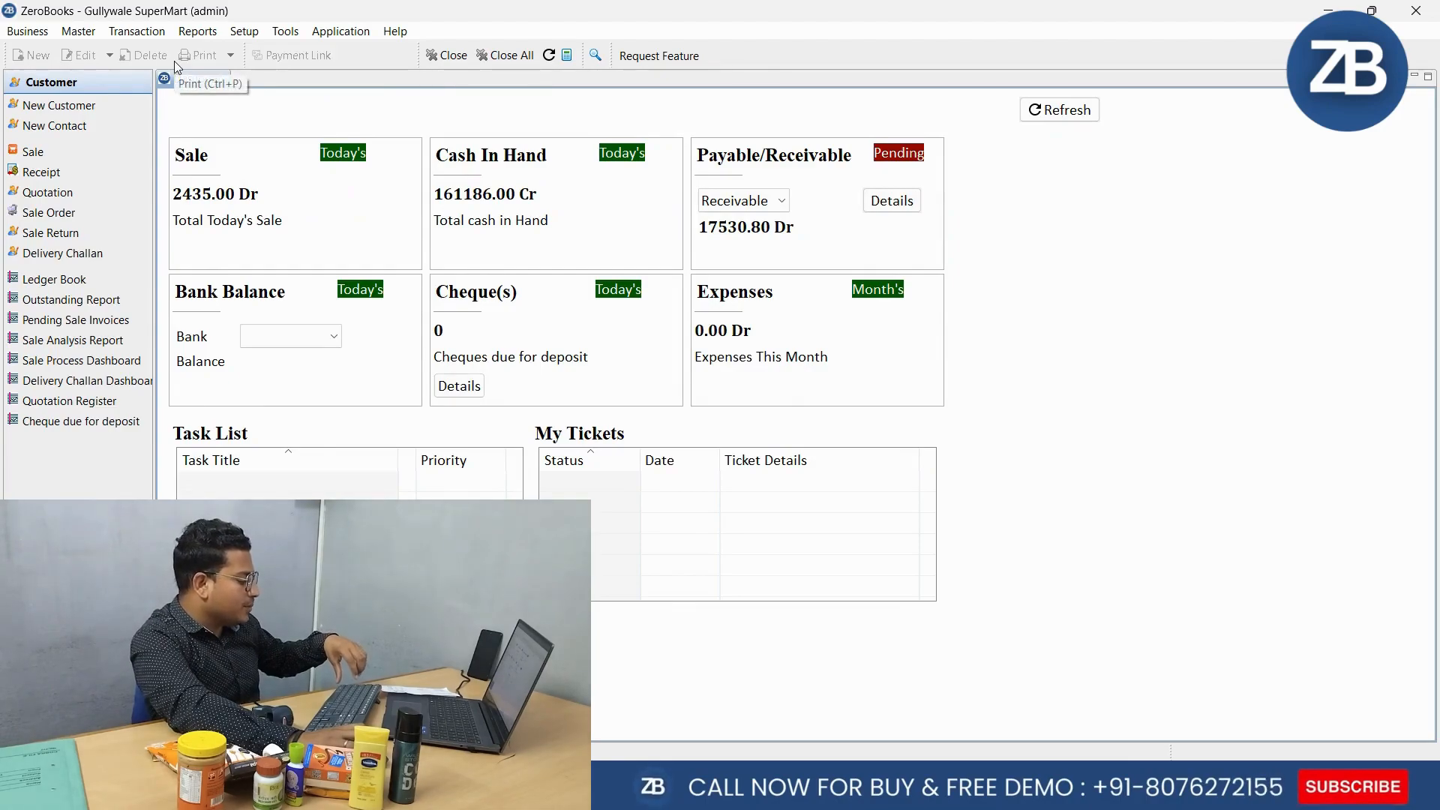
pyautogui.hotkey('ctrl', 'd')
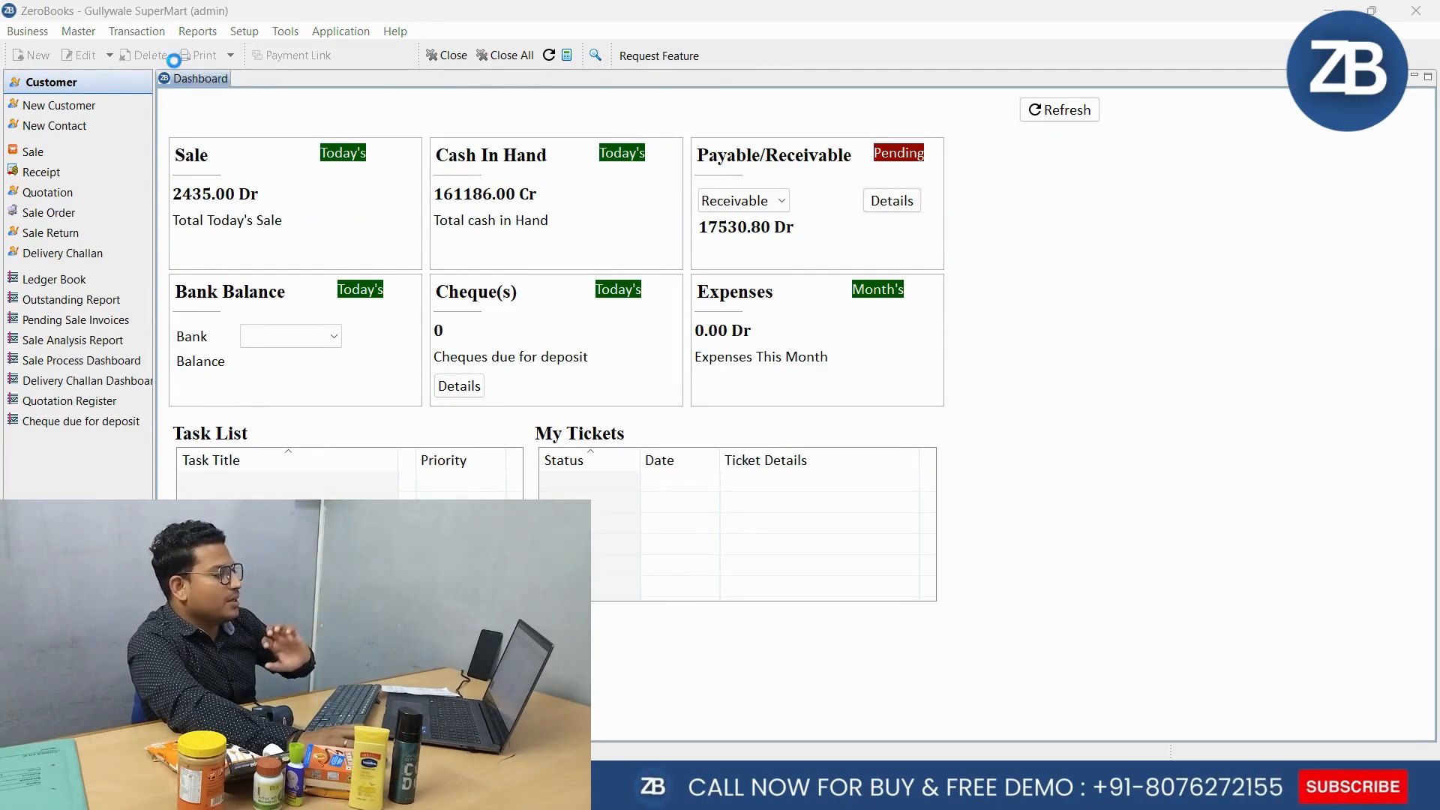
pyautogui.moveTo(1423, 289); pyautogui.dragTo(1427, 606)
pyautogui.click(254, 484)
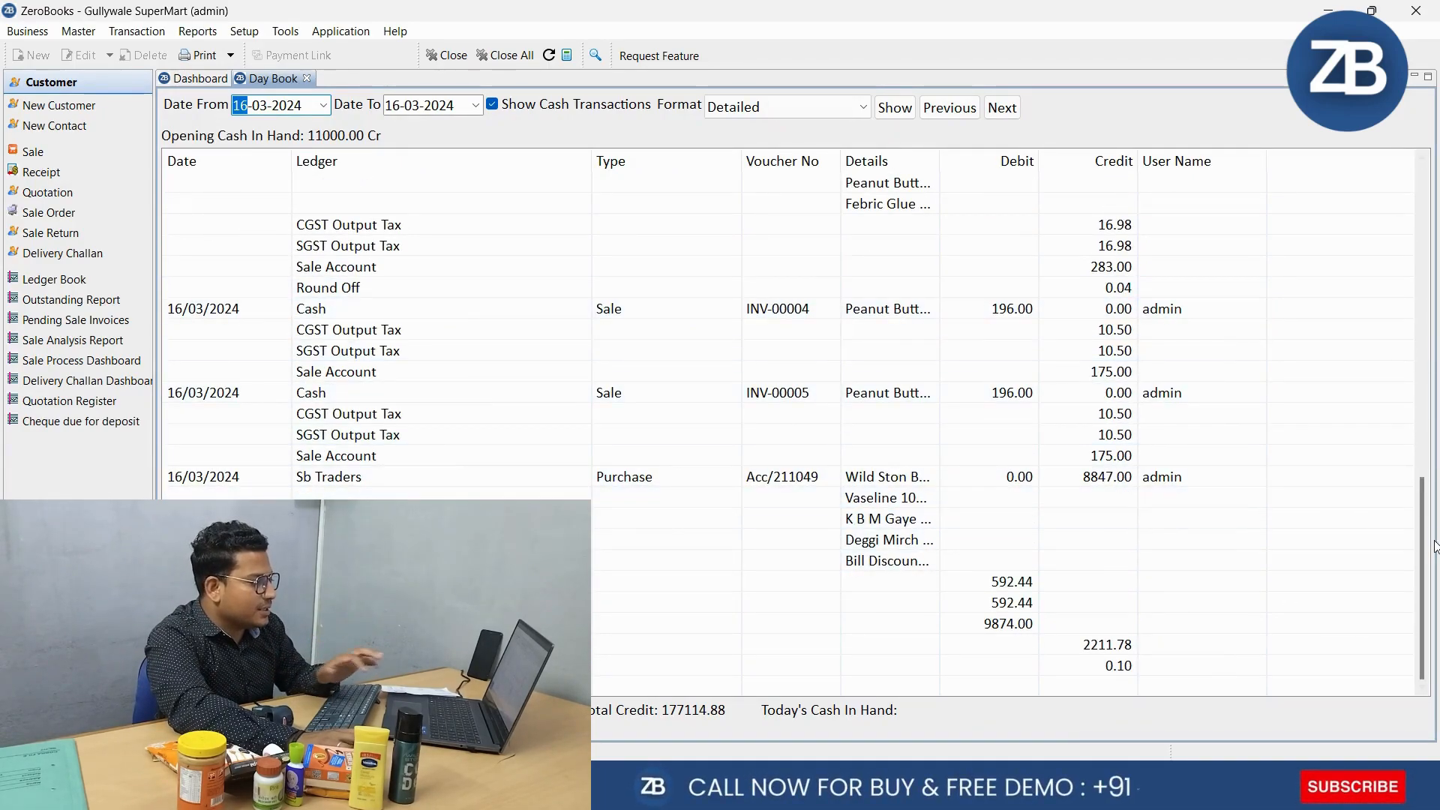
pyautogui.moveTo(1425, 552); pyautogui.dragTo(1419, 242)
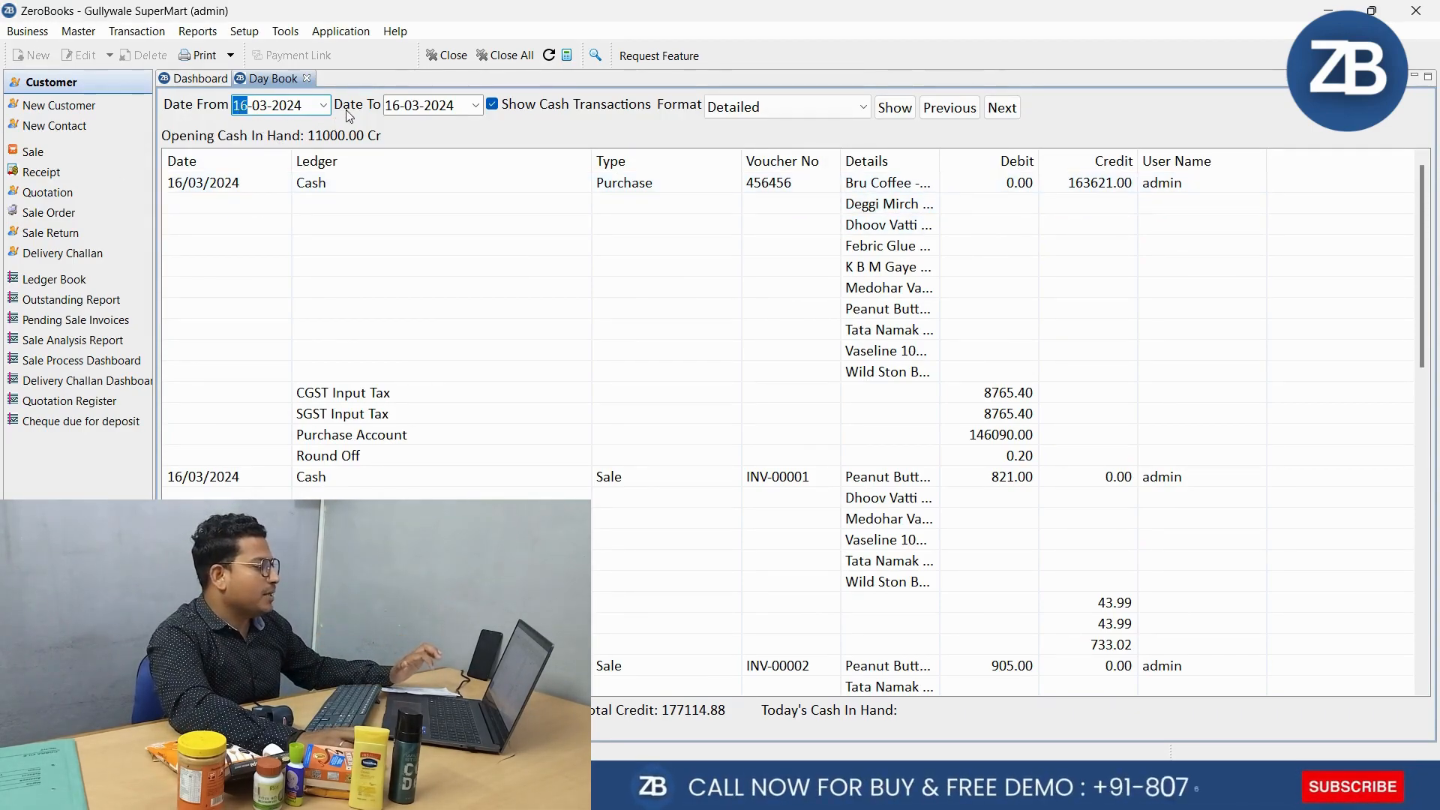
# - Show the Day Book transactions for 15-03-2024 only
pyautogui.click(323, 106)
pyautogui.click(379, 197)
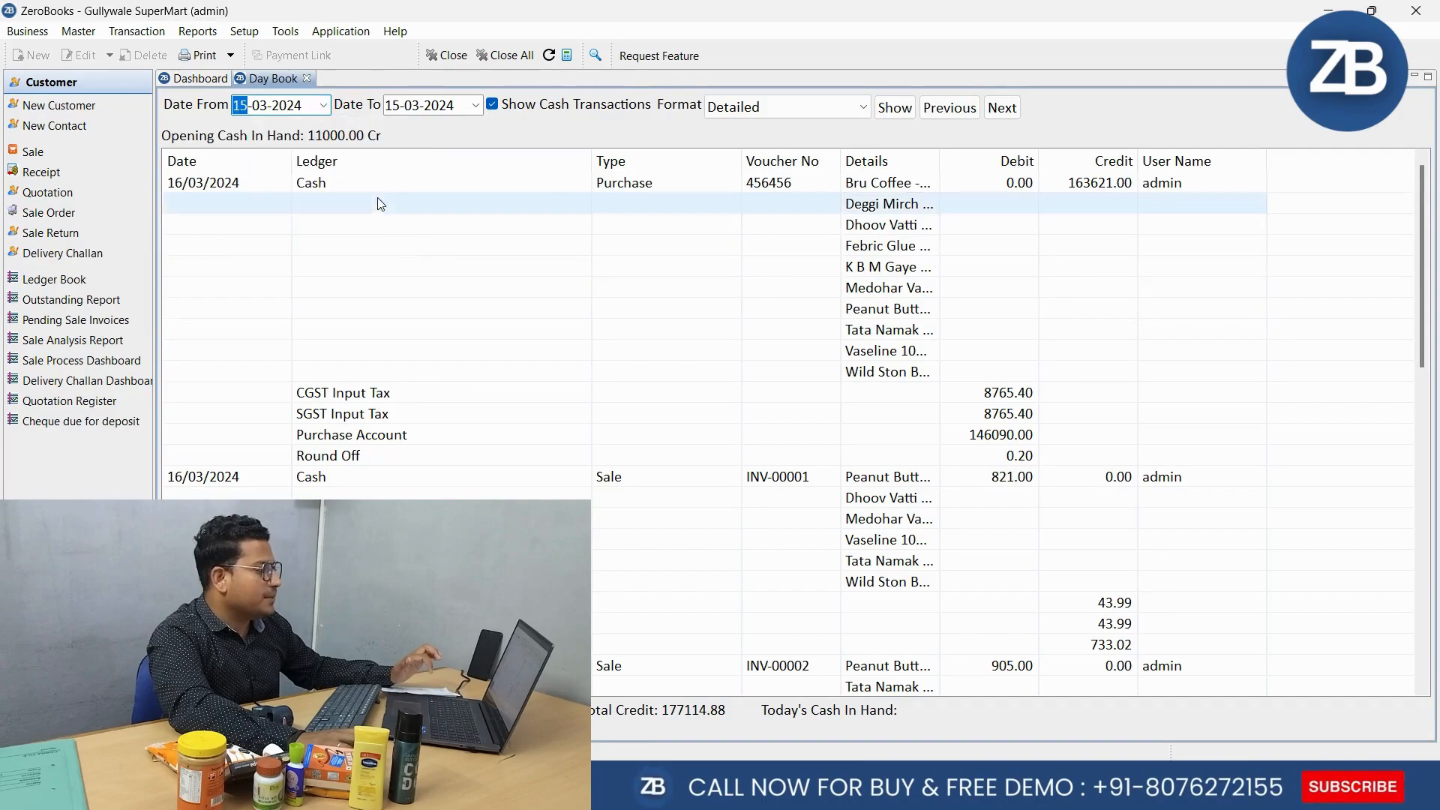
pyautogui.click(891, 108)
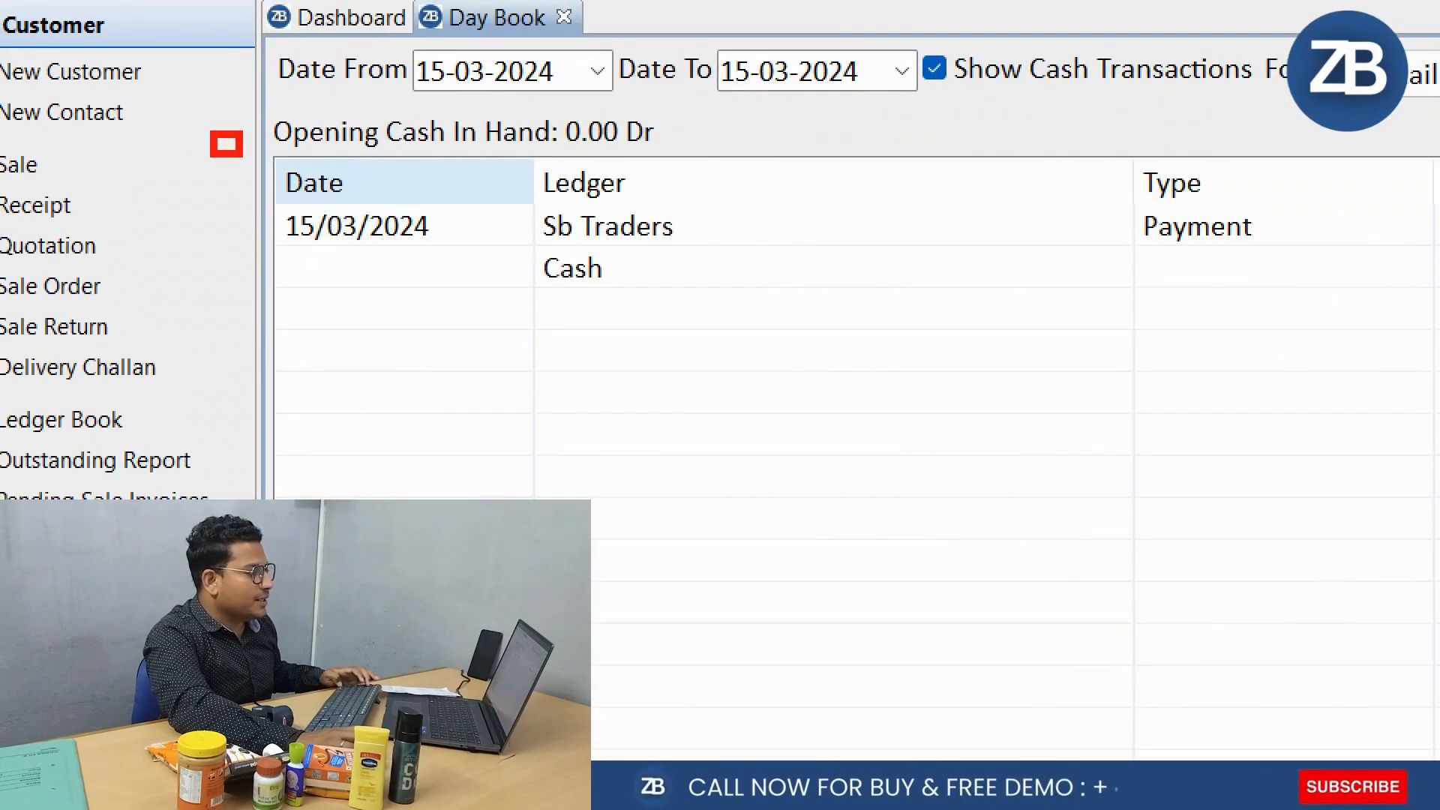
# - Open the Sb Traders payment voucher for editing from the Day Book and leave it without changing anything
pyautogui.click(915, 234)
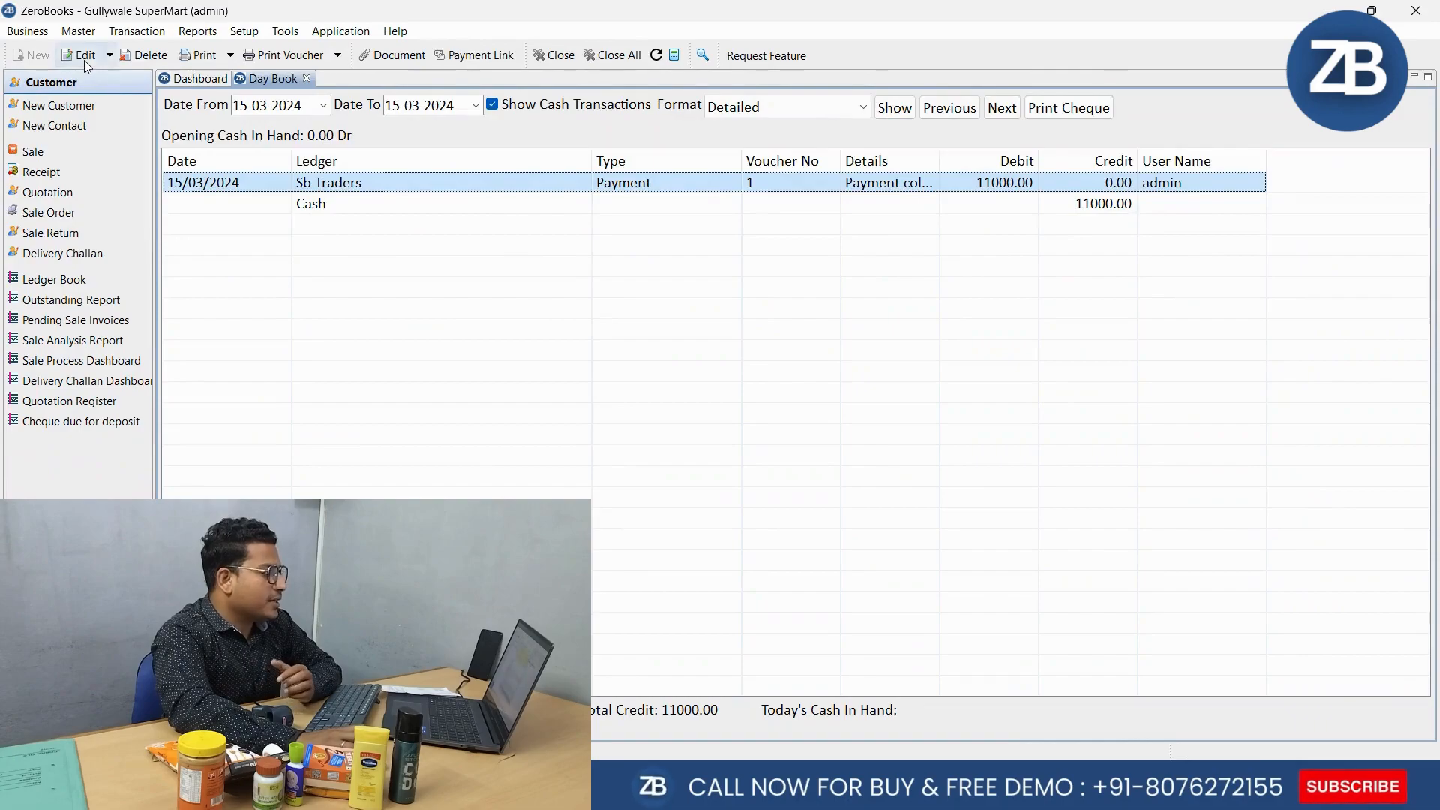
pyautogui.click(81, 56)
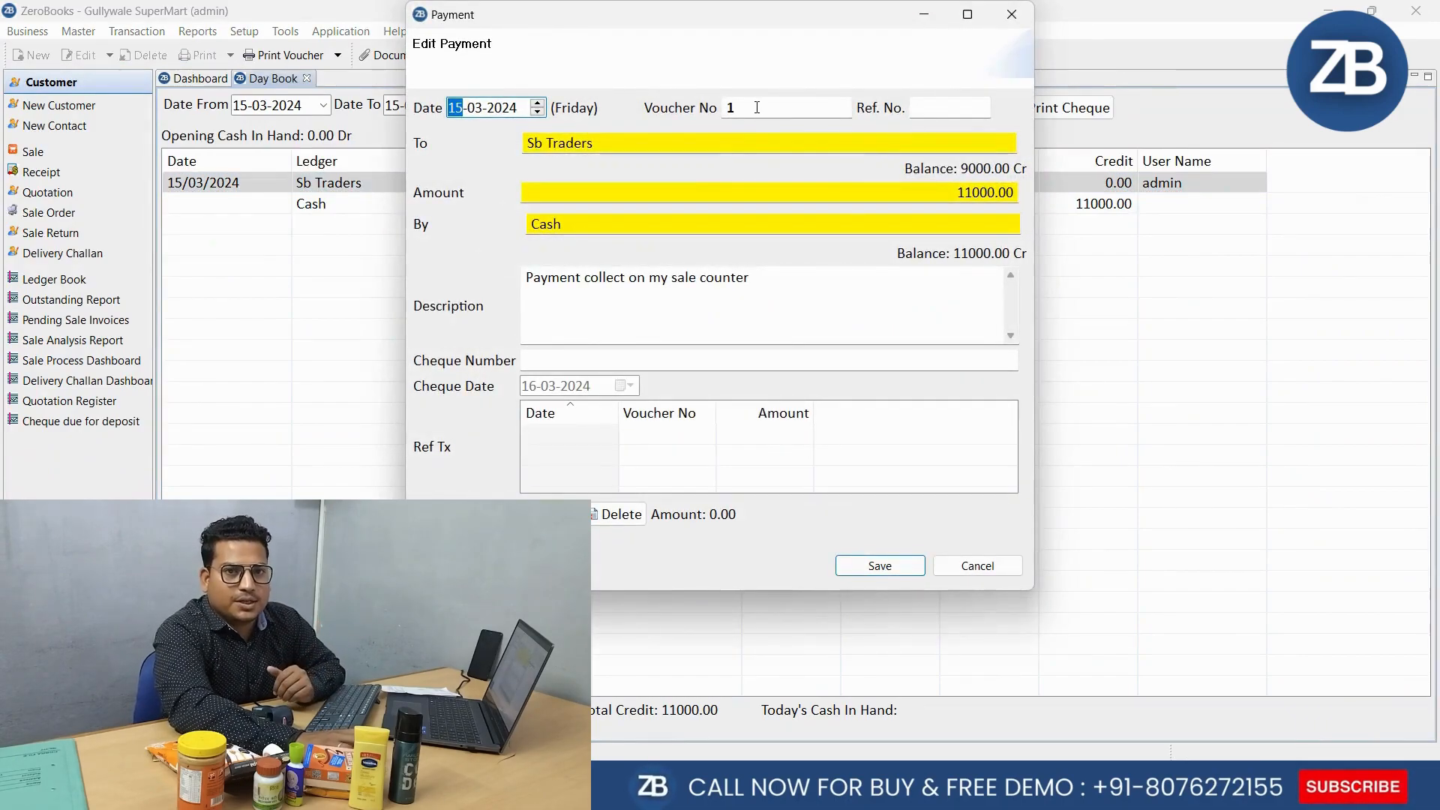
pyautogui.click(977, 565)
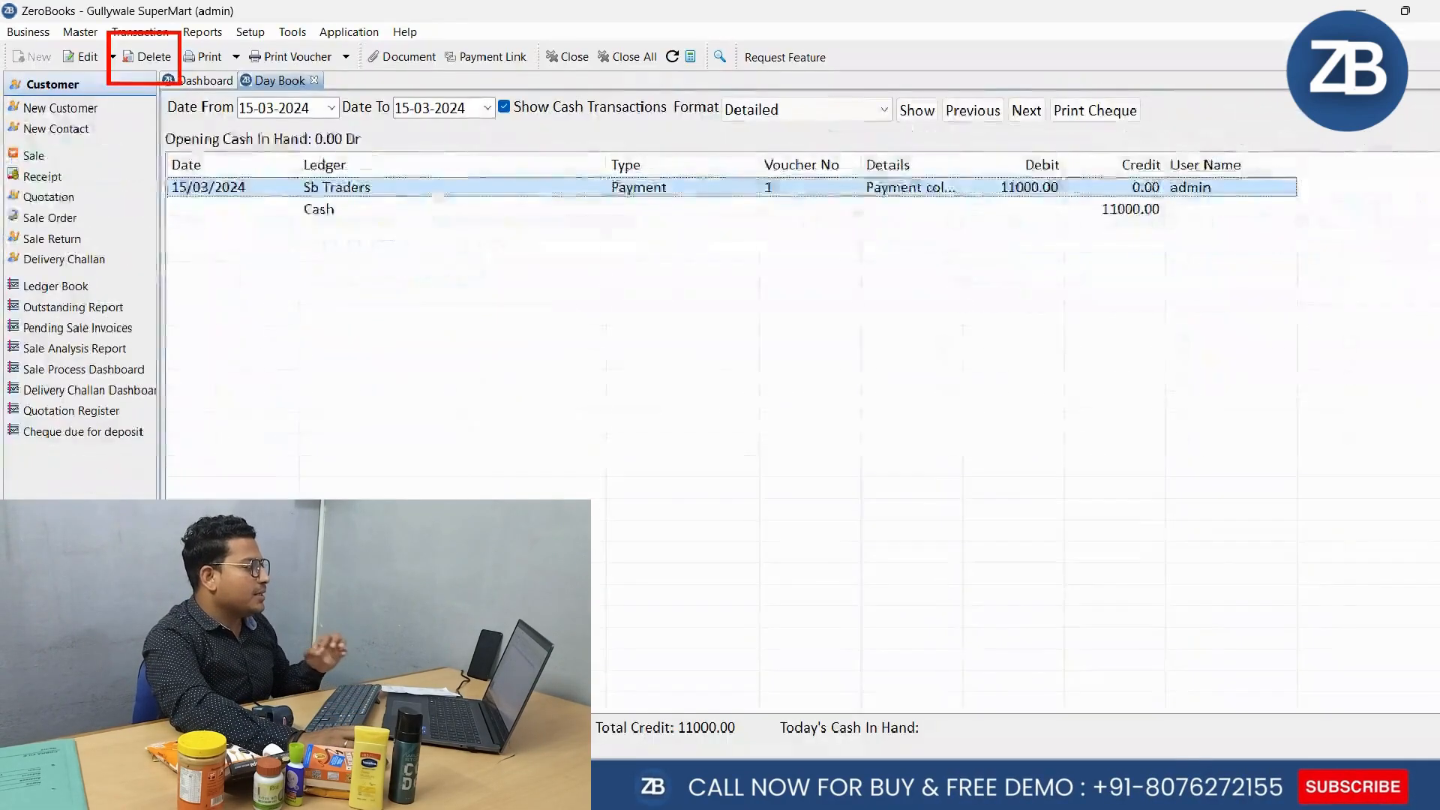
# - Start deleting the selected Sb Traders payment from the Day Book
pyautogui.click(142, 56)
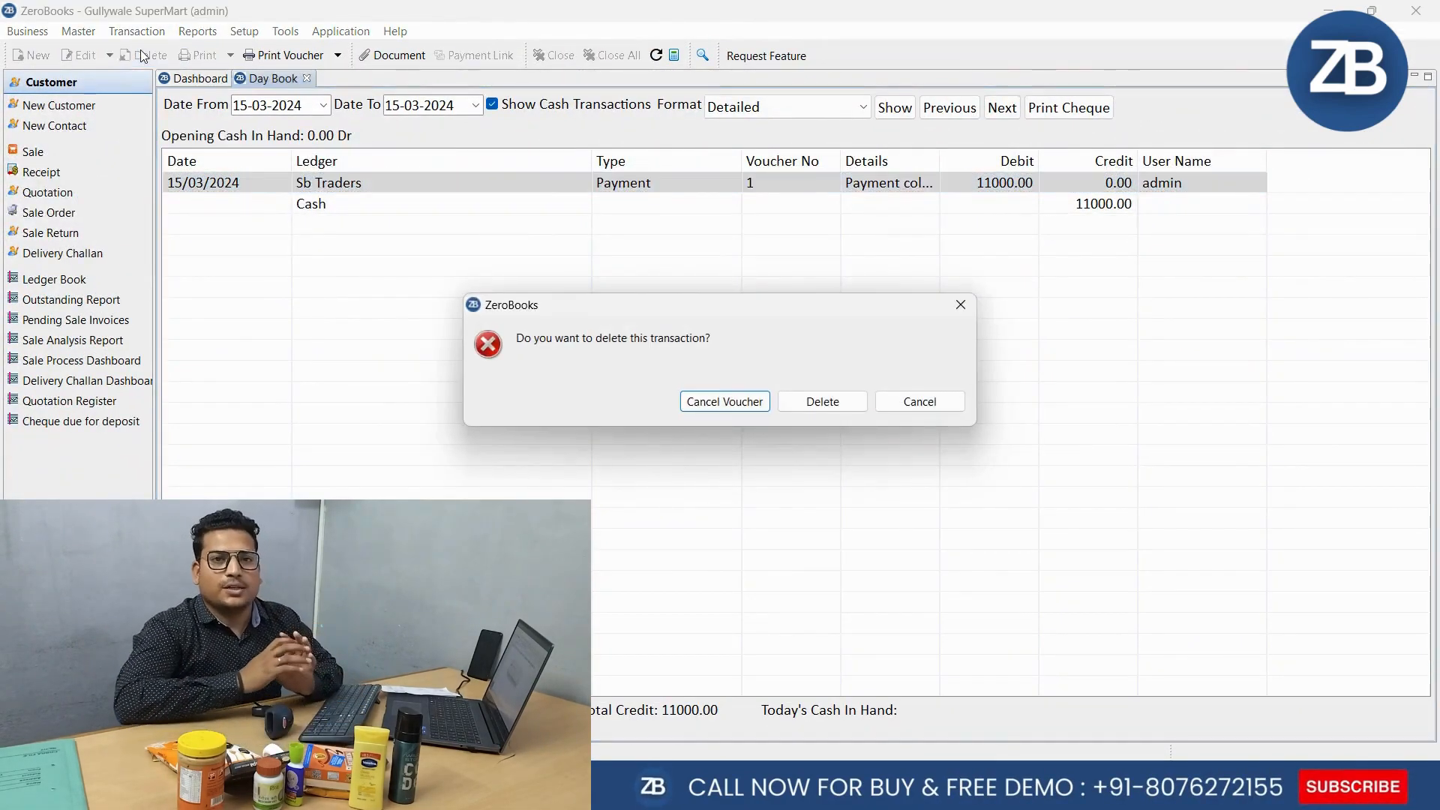